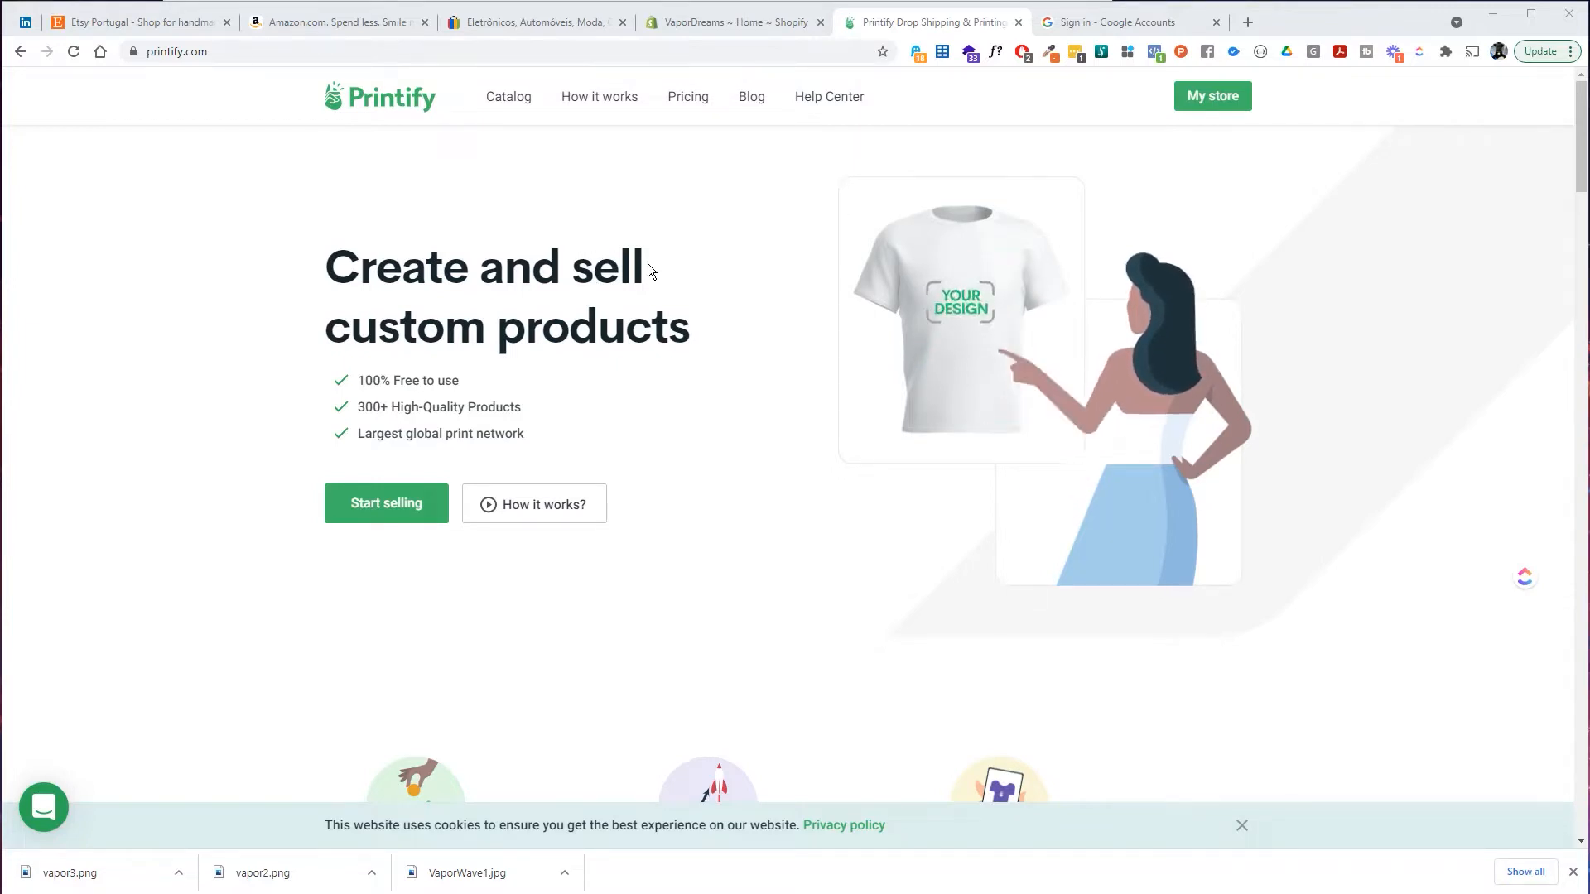
Open the Printify catalog, look through its bestsellers, product categories and new arrivals, and open the Printify Premium page.
left_click(521, 106)
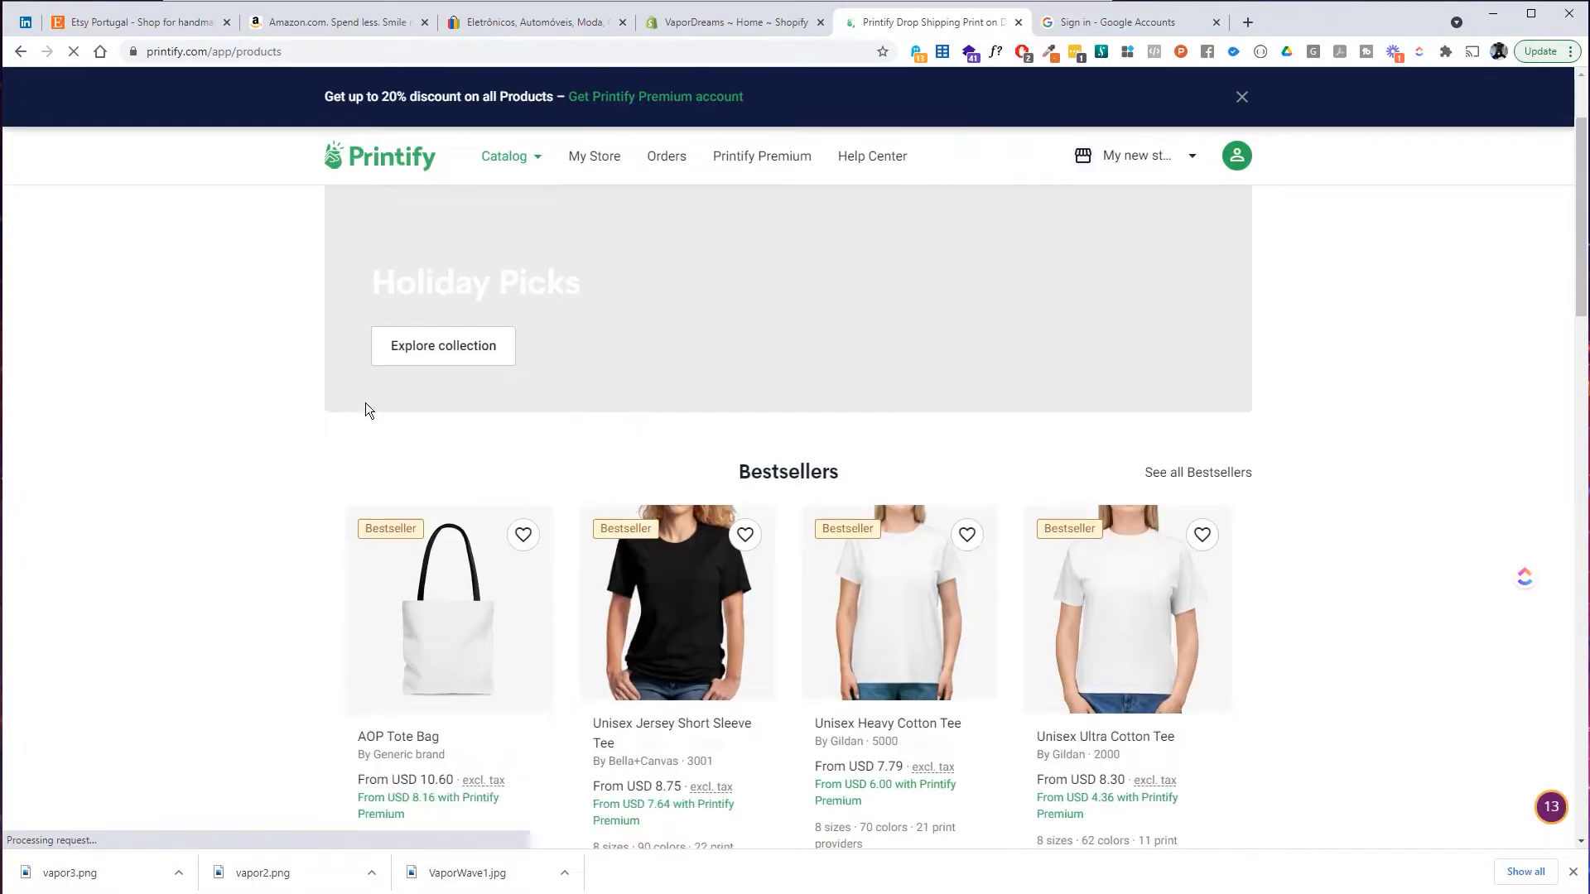
scroll(365, 402, "down", 2)
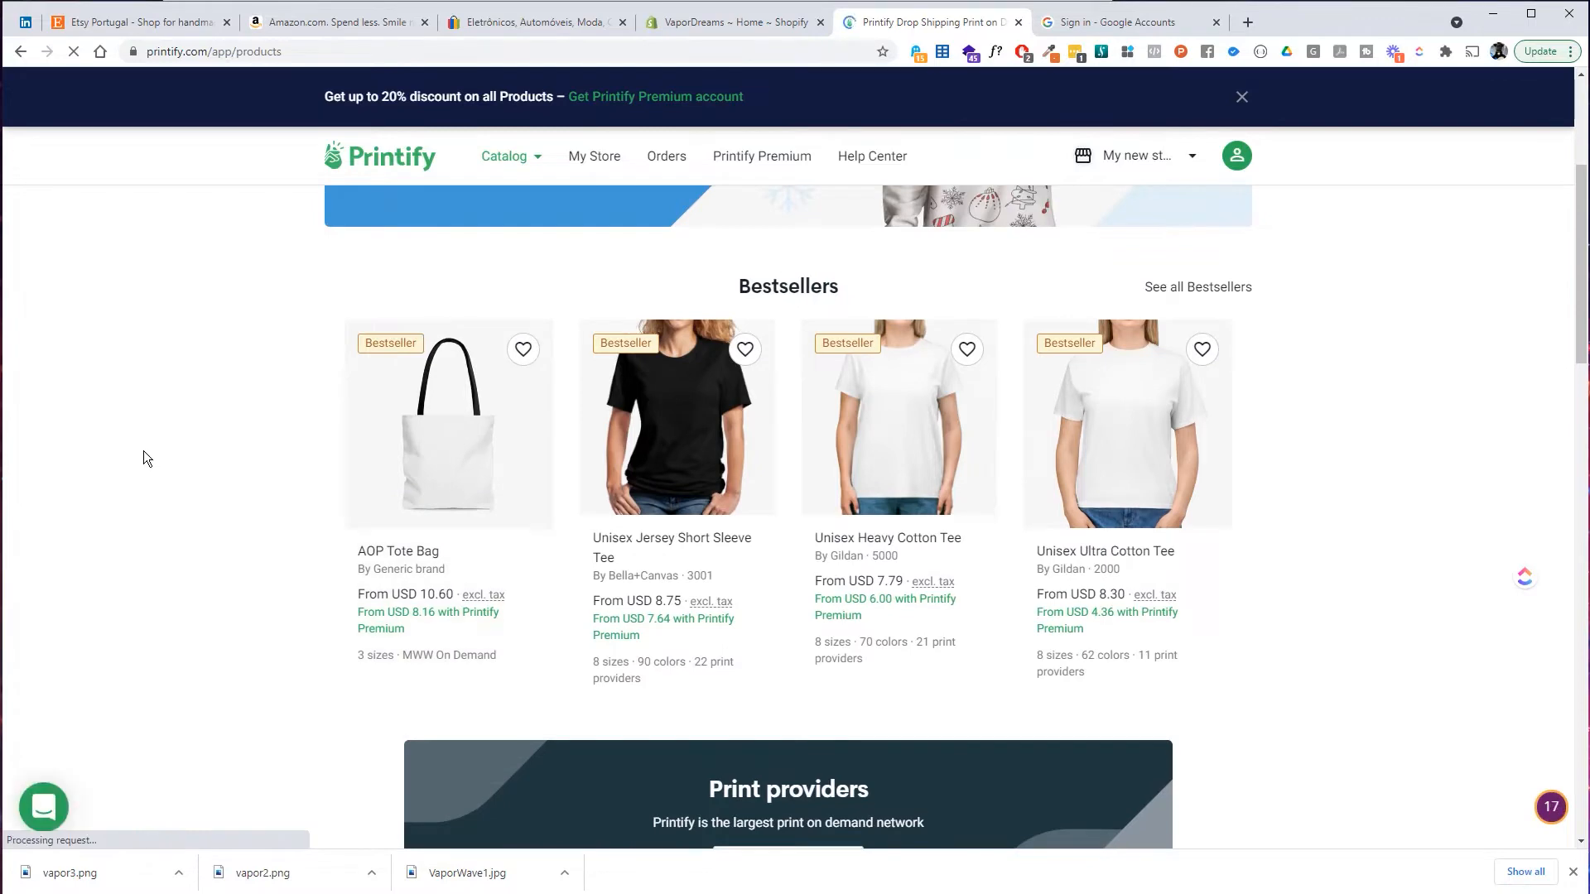
scroll(1486, 530, "down", 1)
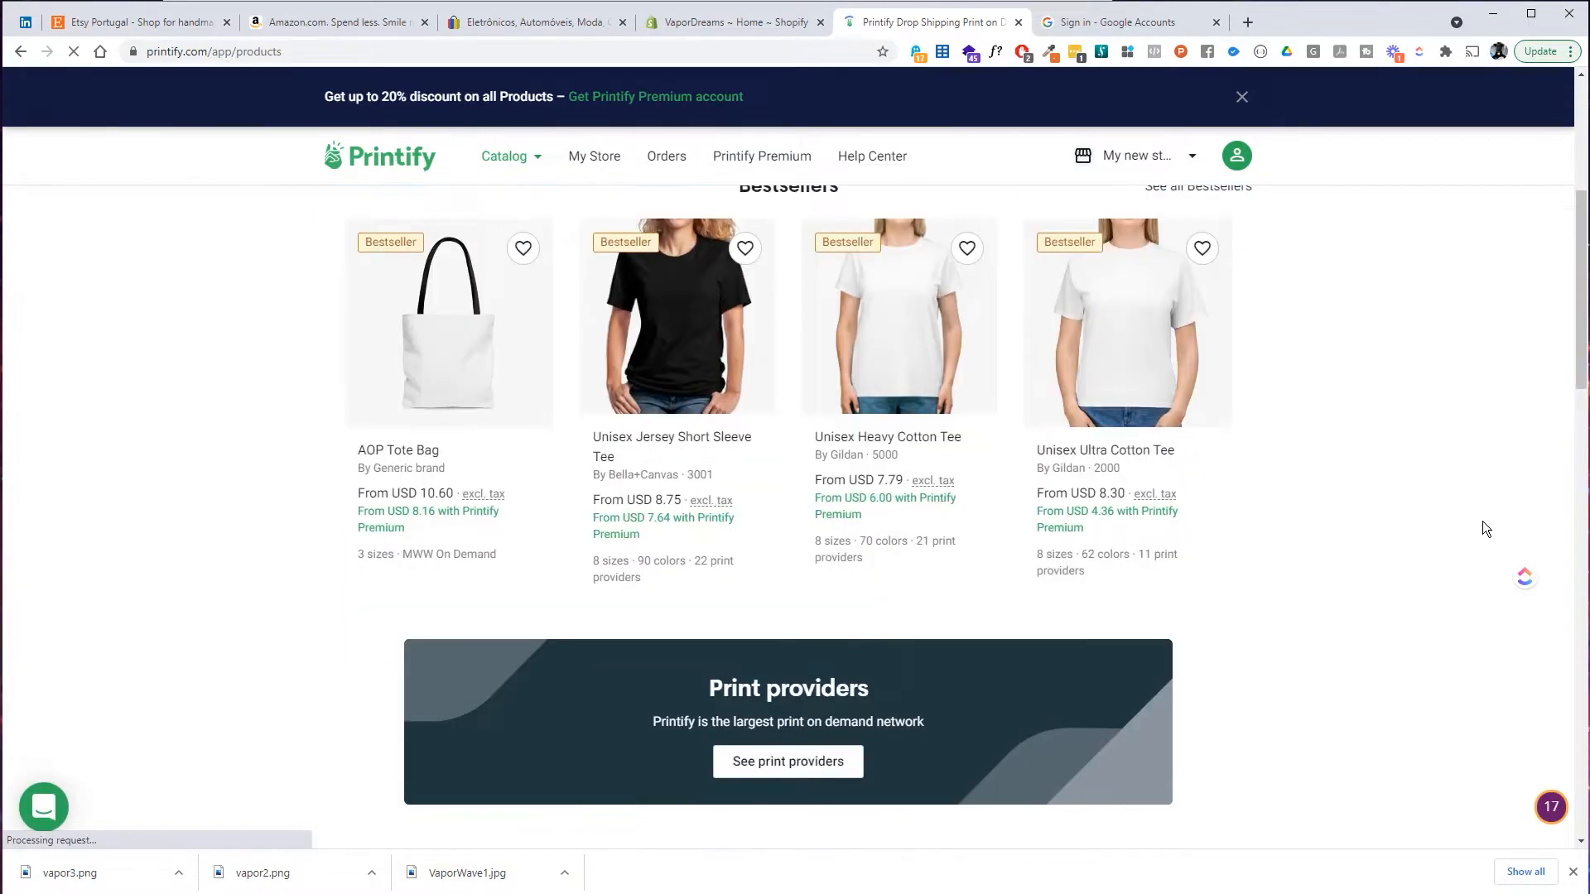
scroll(1486, 530, "down", 3)
scroll(958, 500, "down", 5)
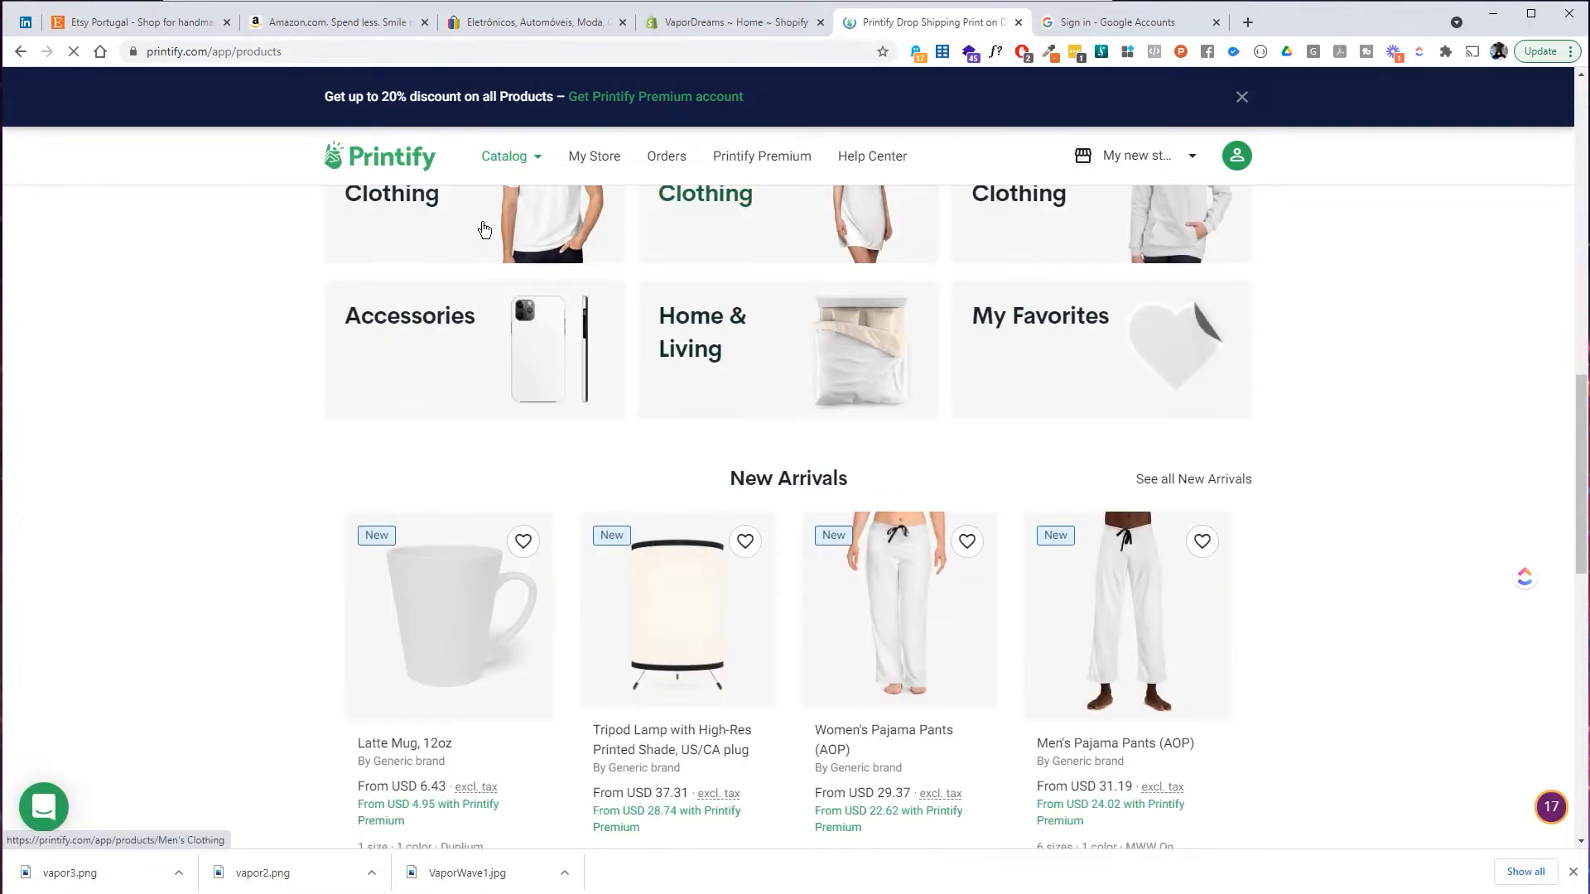
scroll(241, 358, "up", 4)
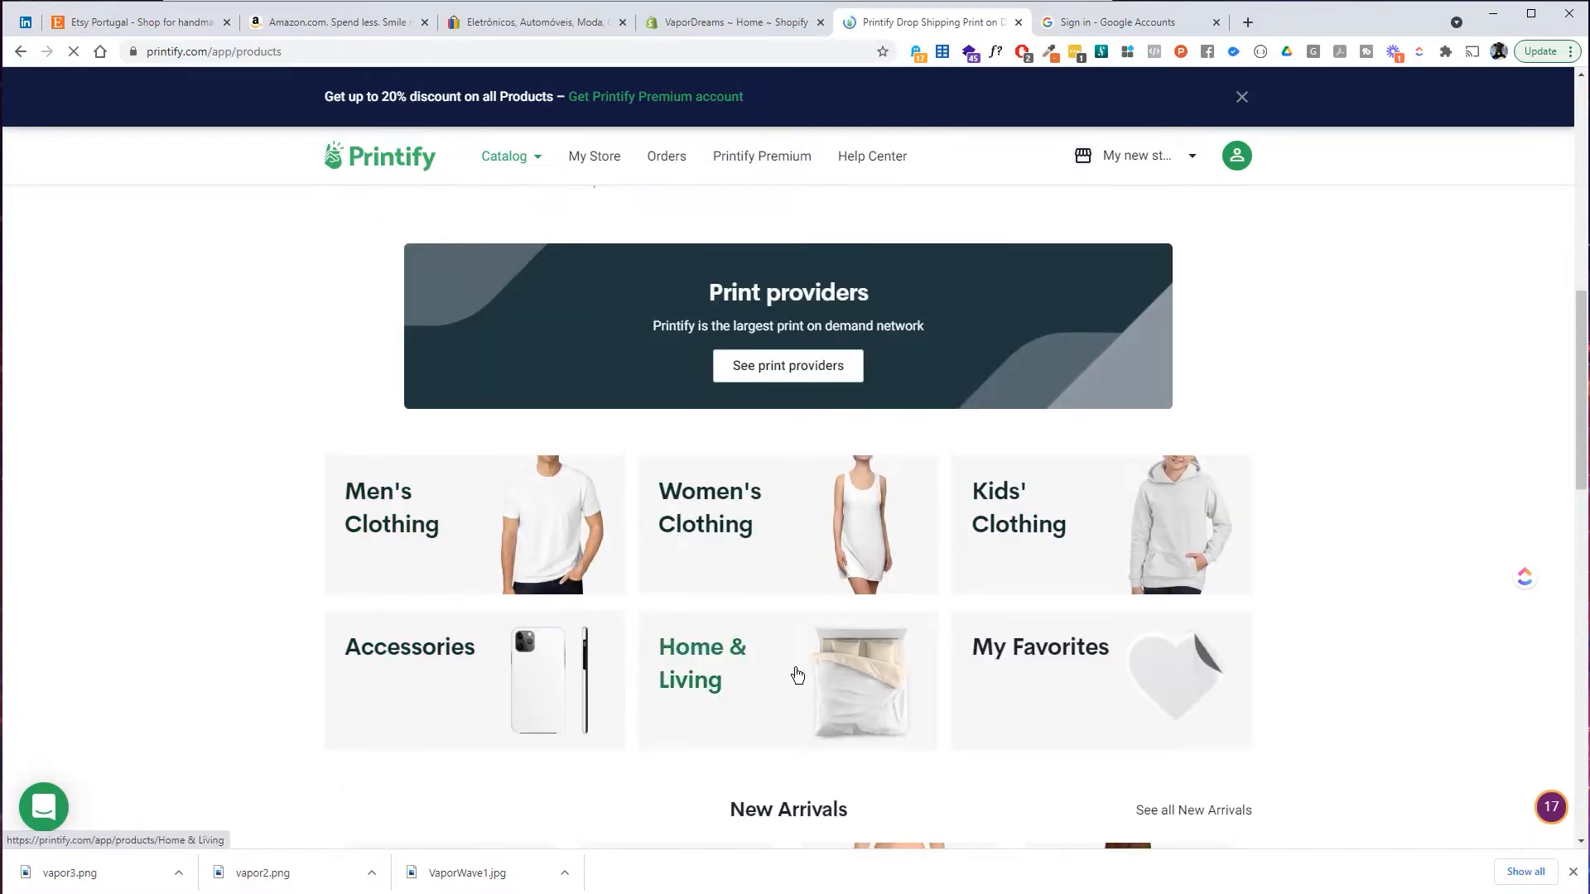
scroll(1224, 646, "down", 12)
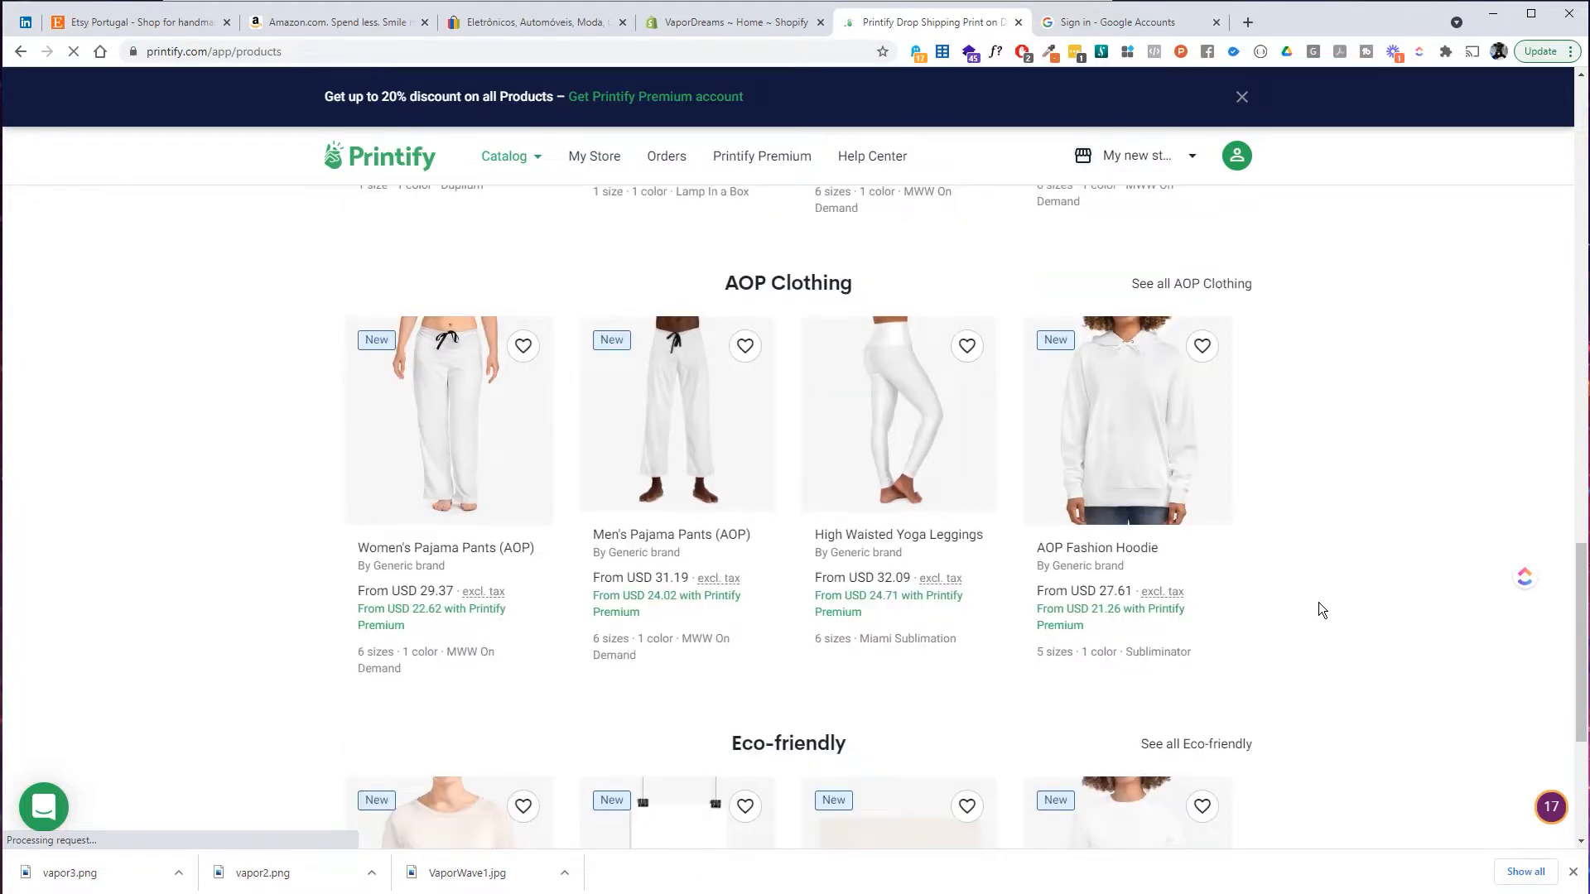
scroll(1272, 545, "up", 8)
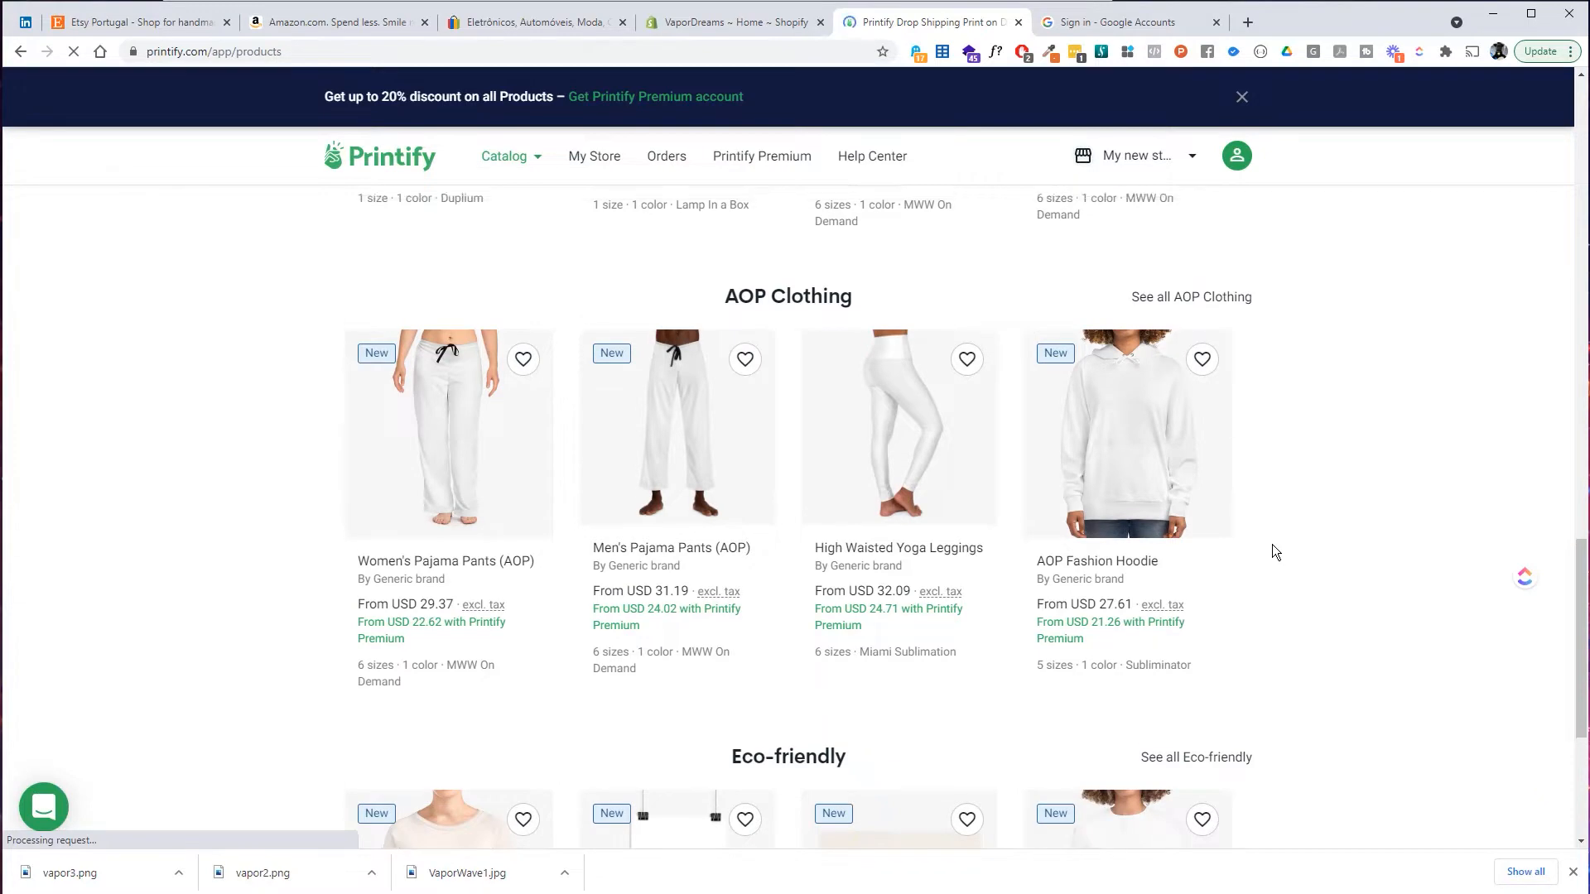
scroll(1272, 544, "up", 5)
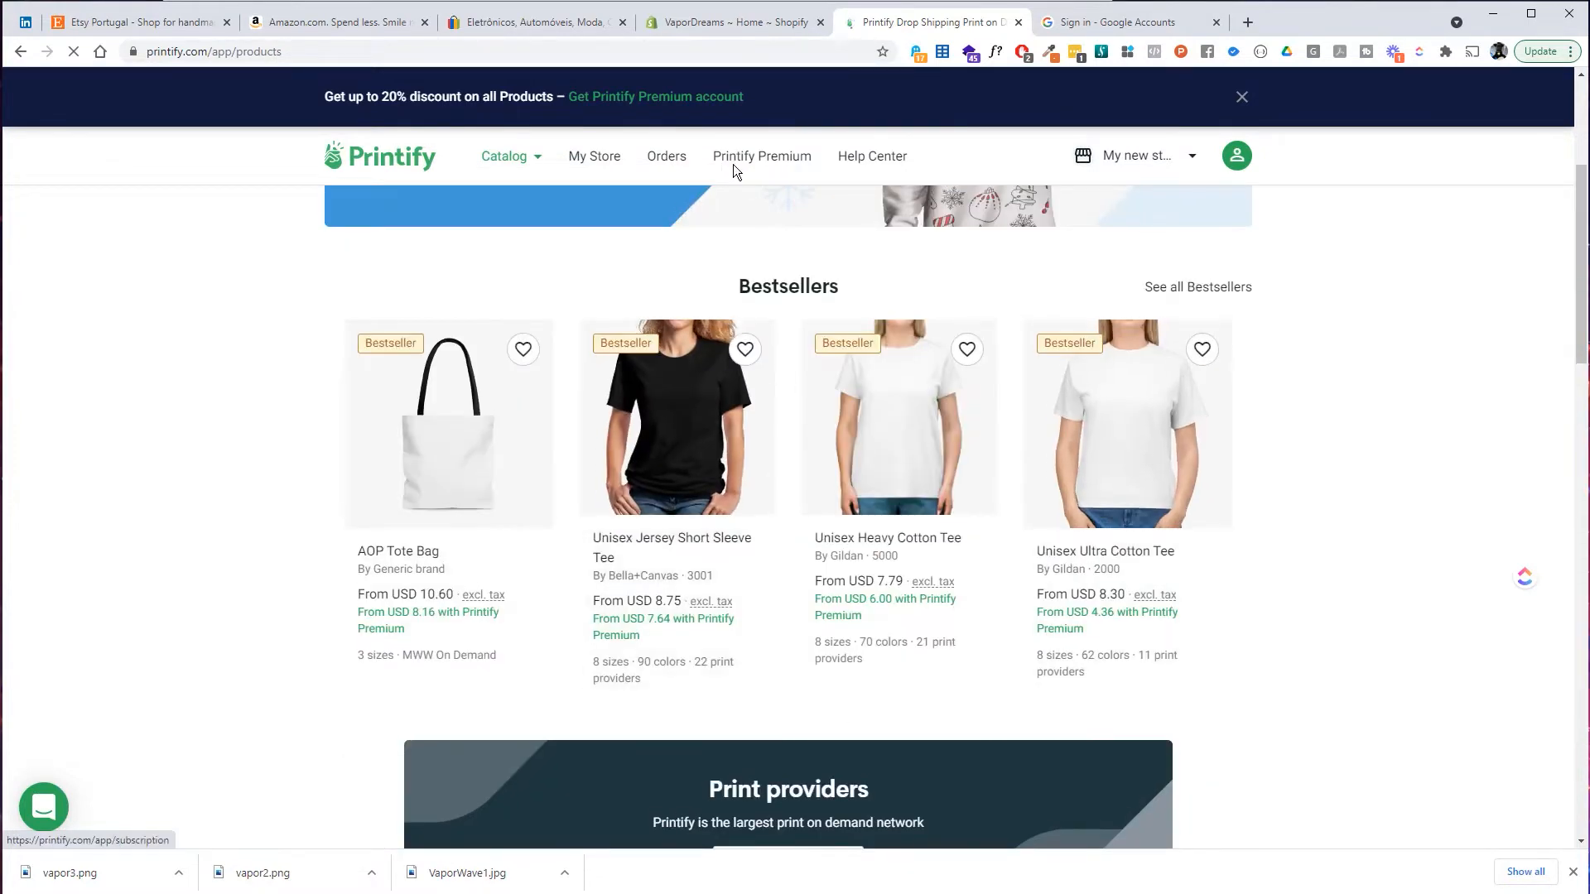
left_click(795, 165)
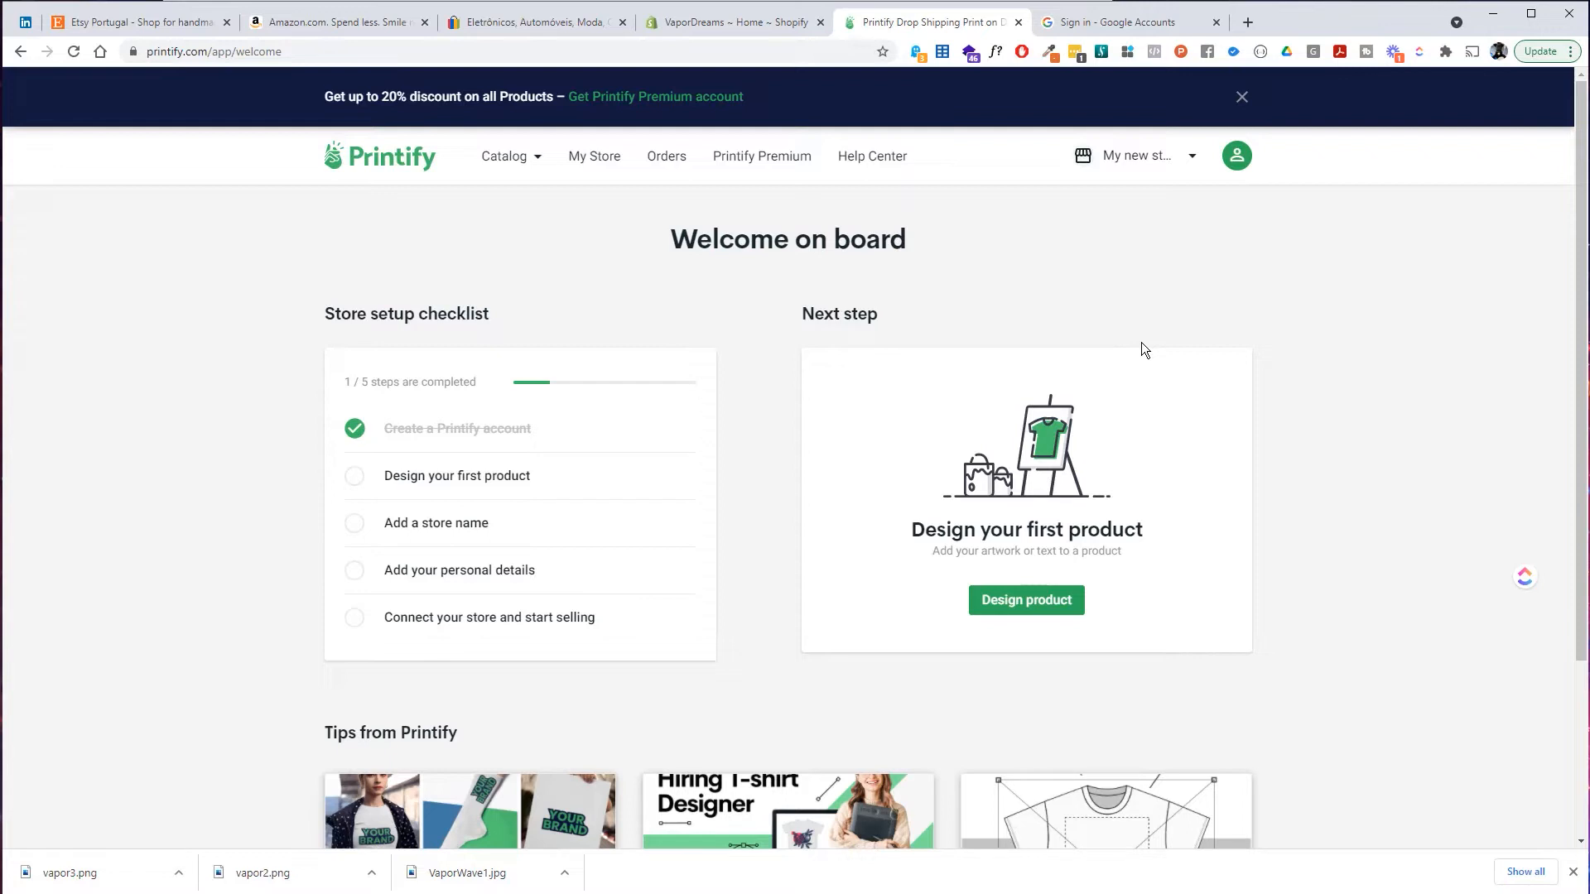
Switch to Etsy, search for "vaporwave t-shirt" and look through the designs and prices of the listings.
left_click(100, 22)
left_click(564, 141)
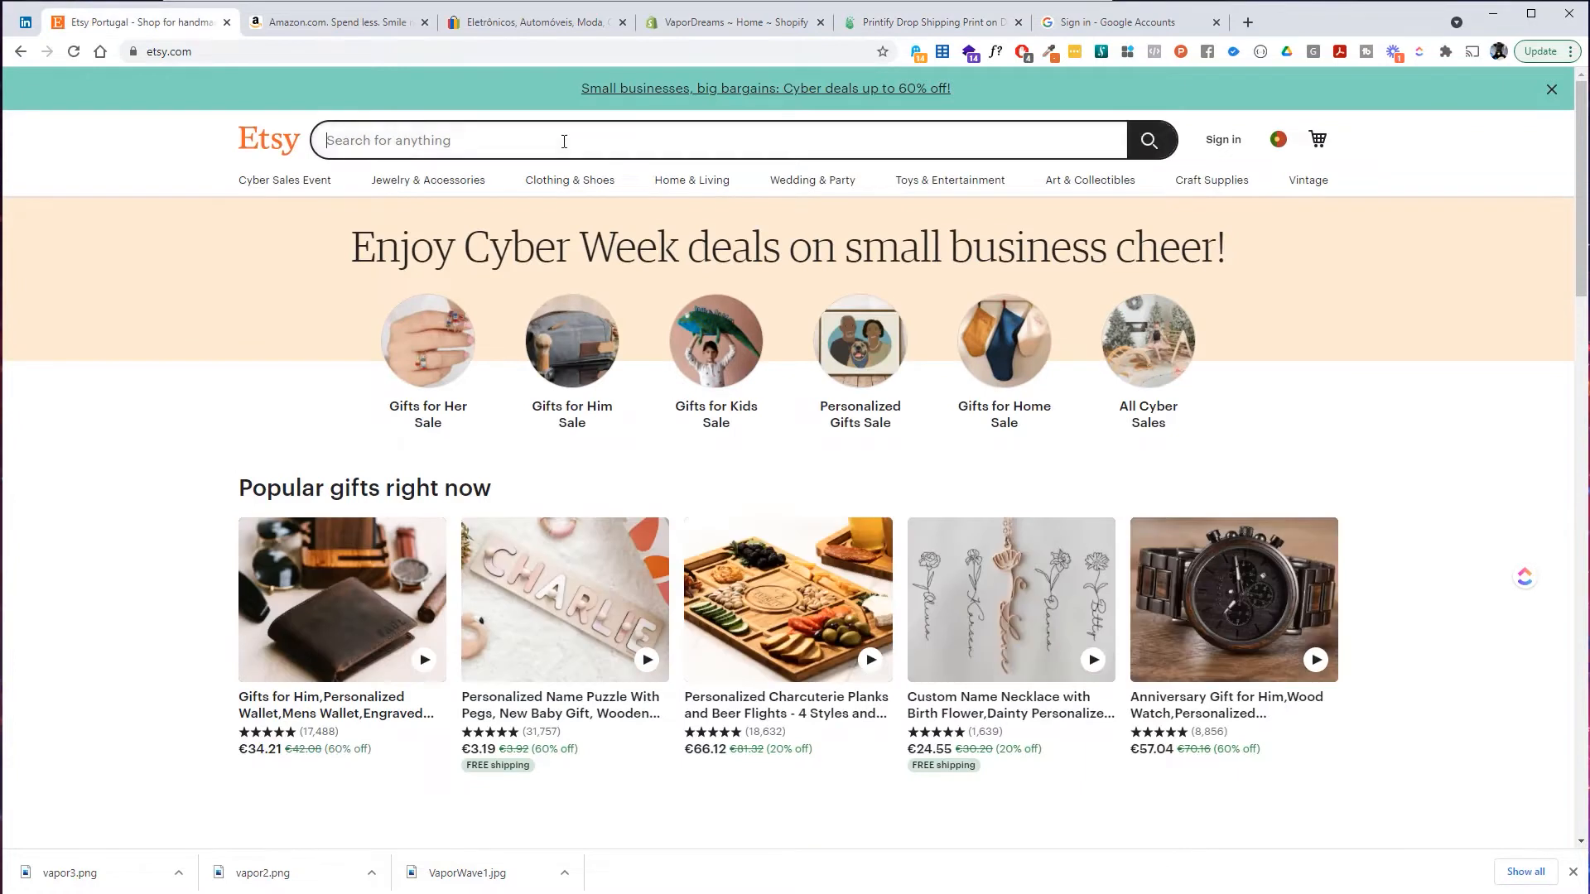
type("vaporwave")
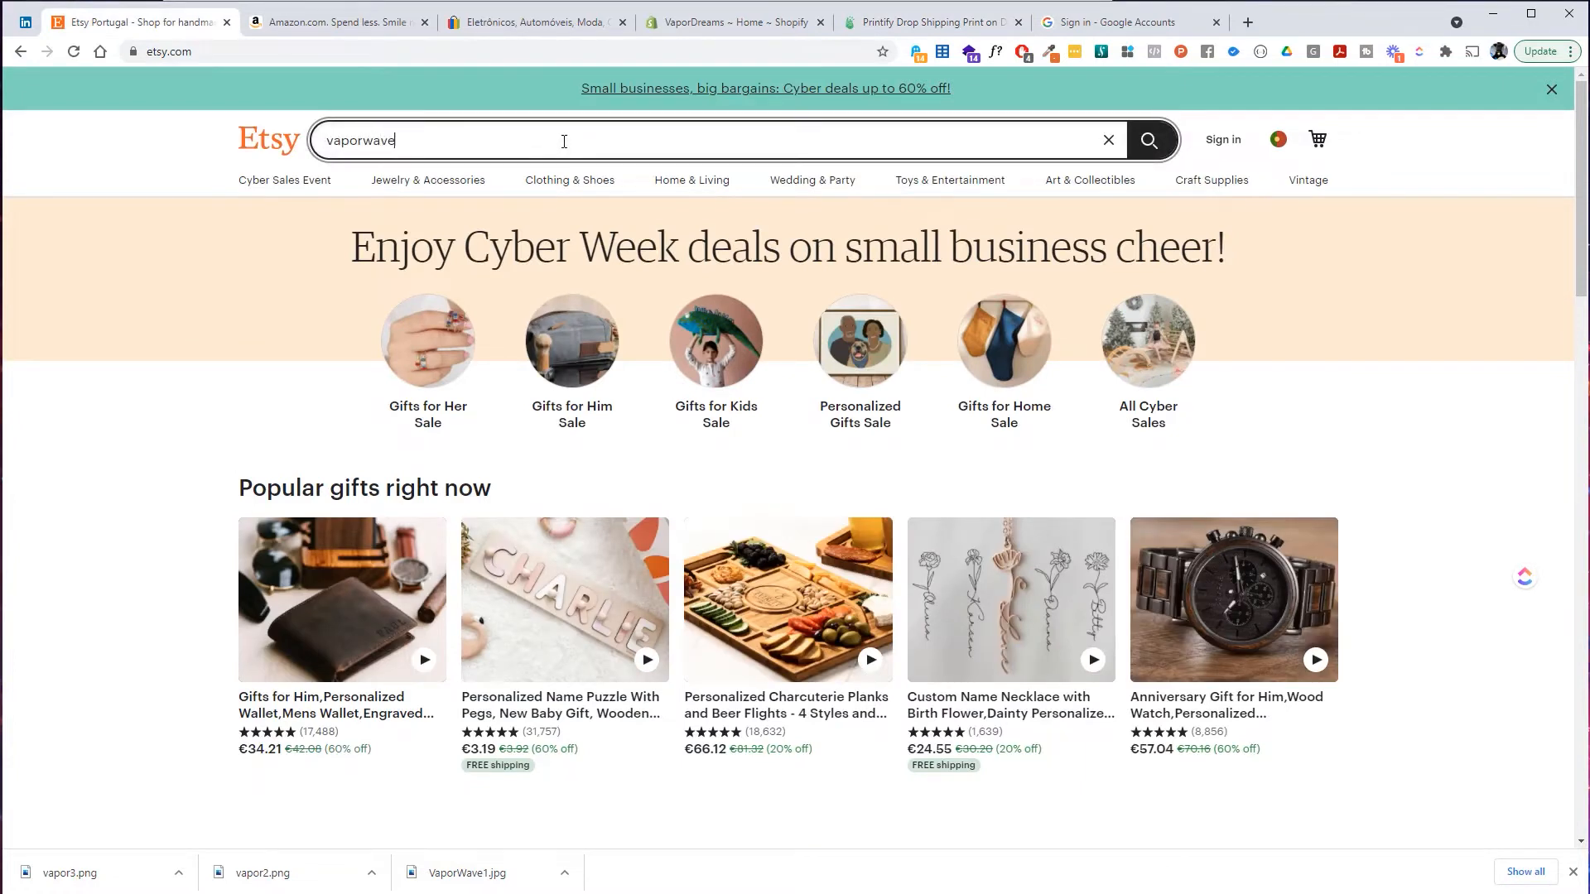
type(" t shirt")
key("Return")
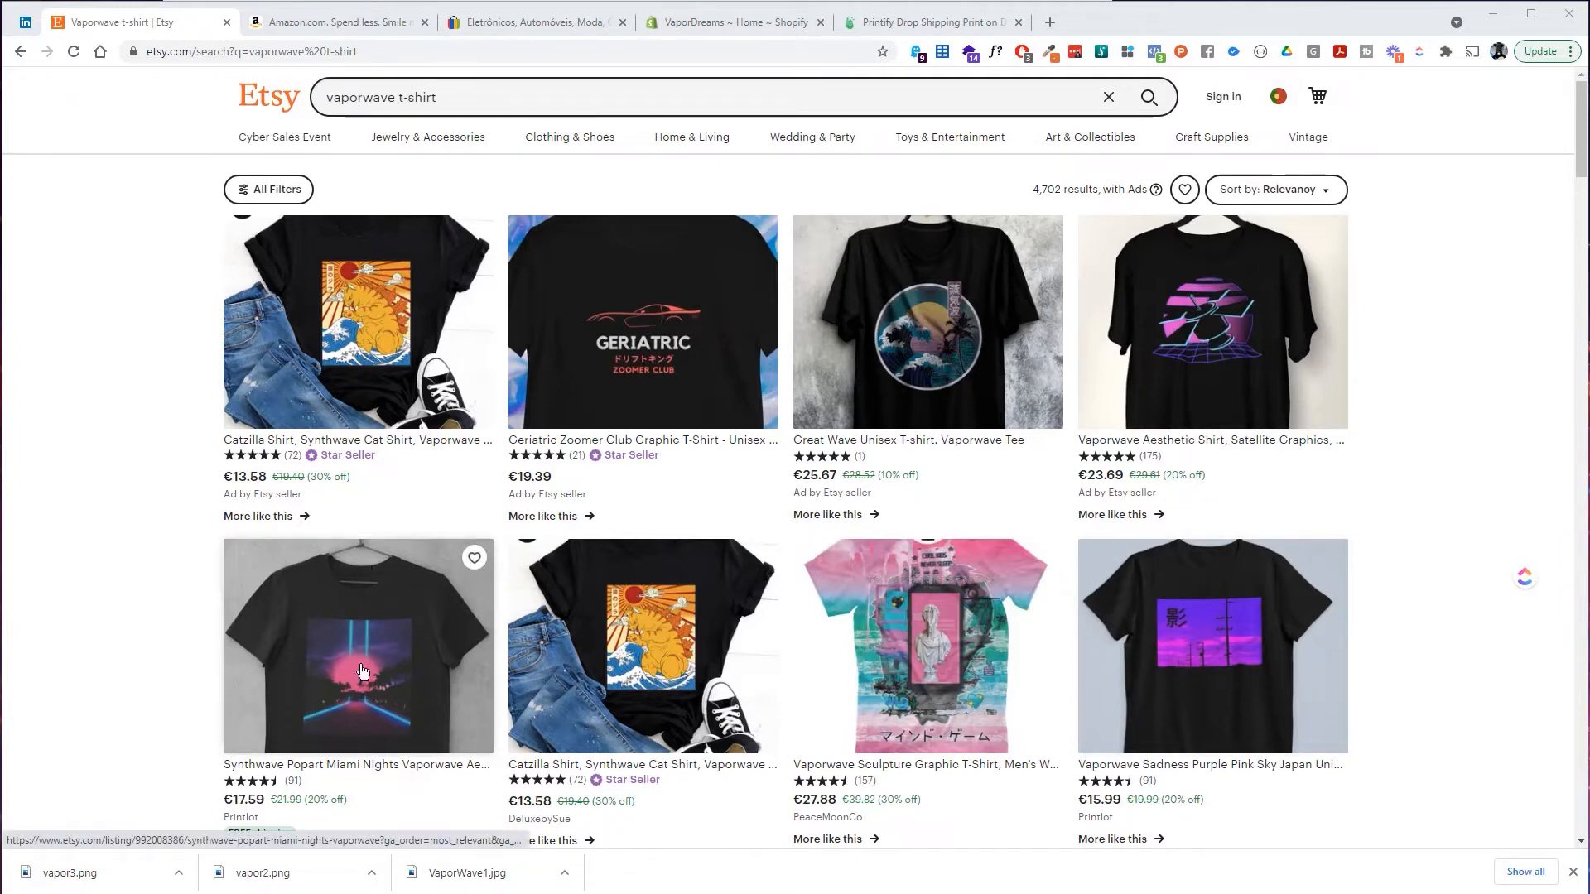
scroll(892, 660, "down", 4)
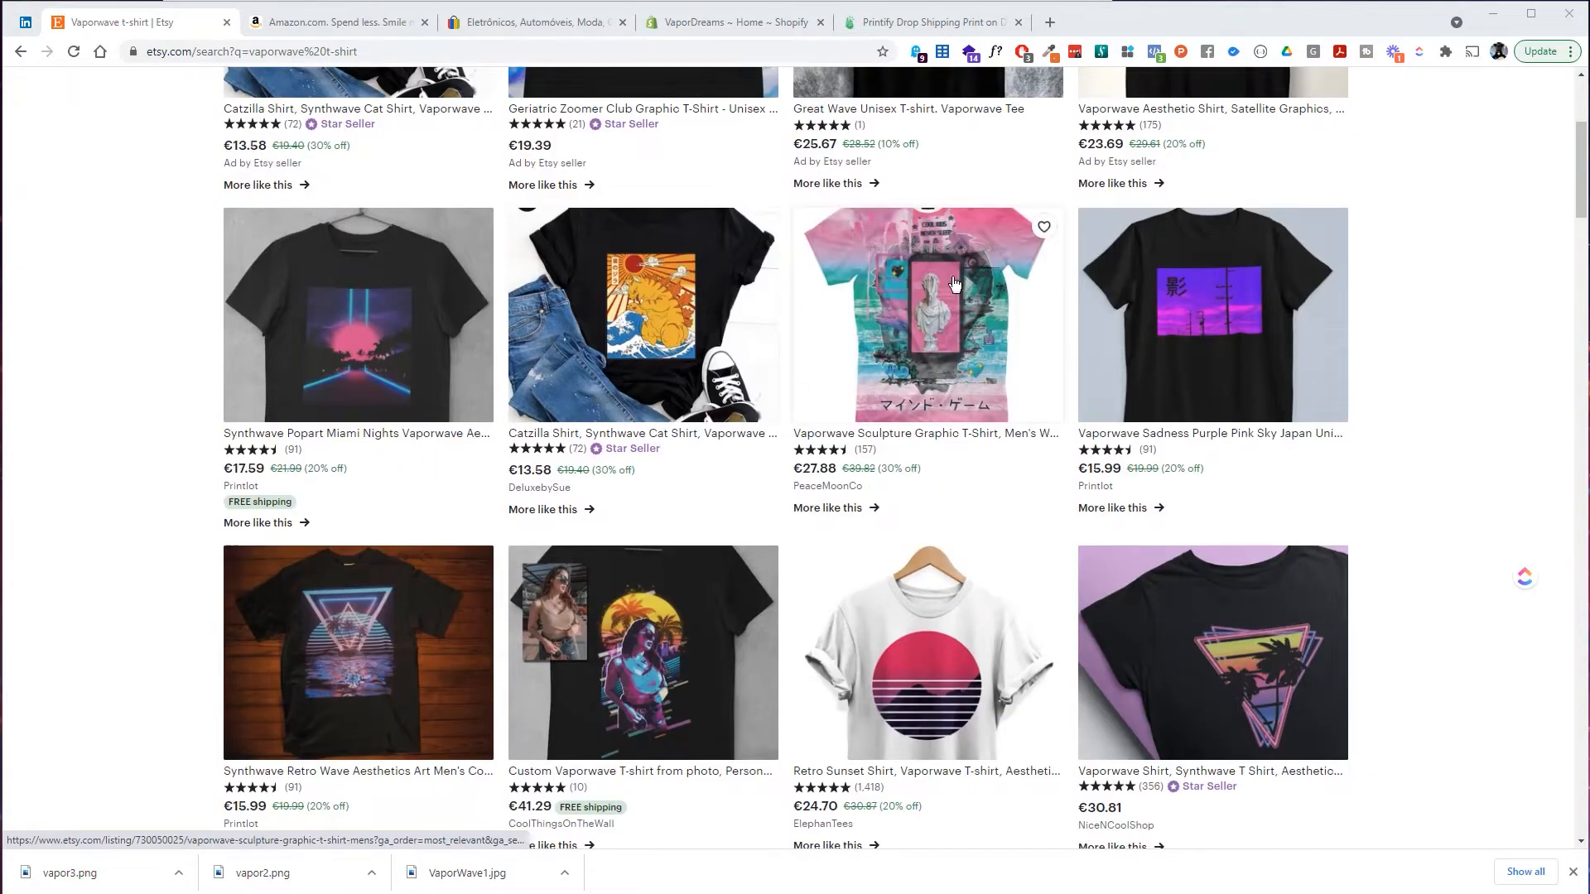
scroll(528, 578, "down", 2)
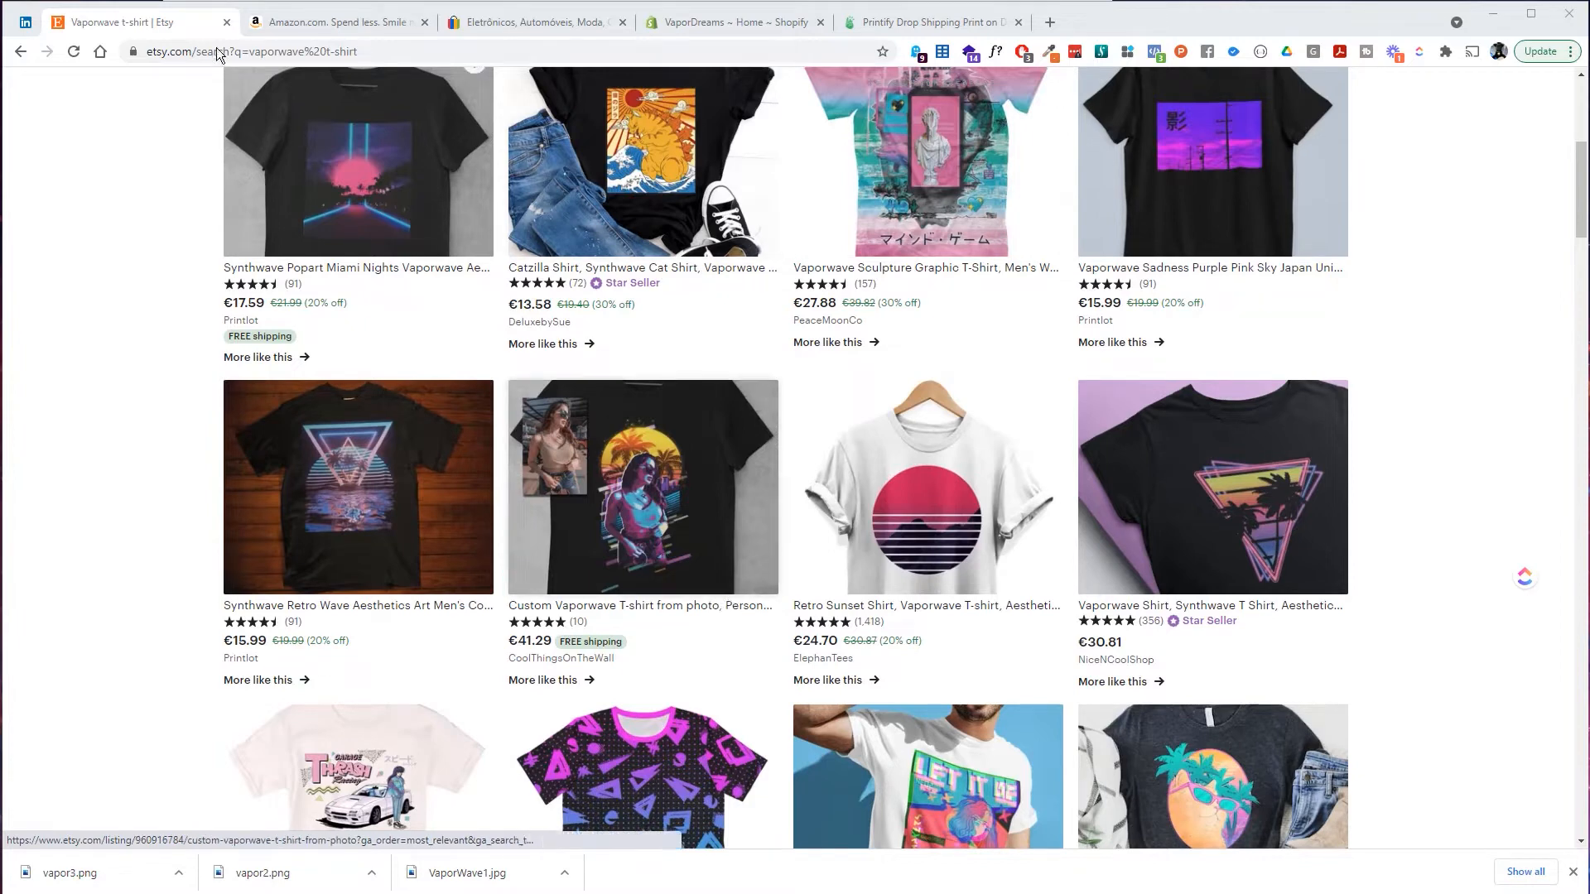
Switch to Amazon and search for "vaporwave t shirt".
left_click(317, 25)
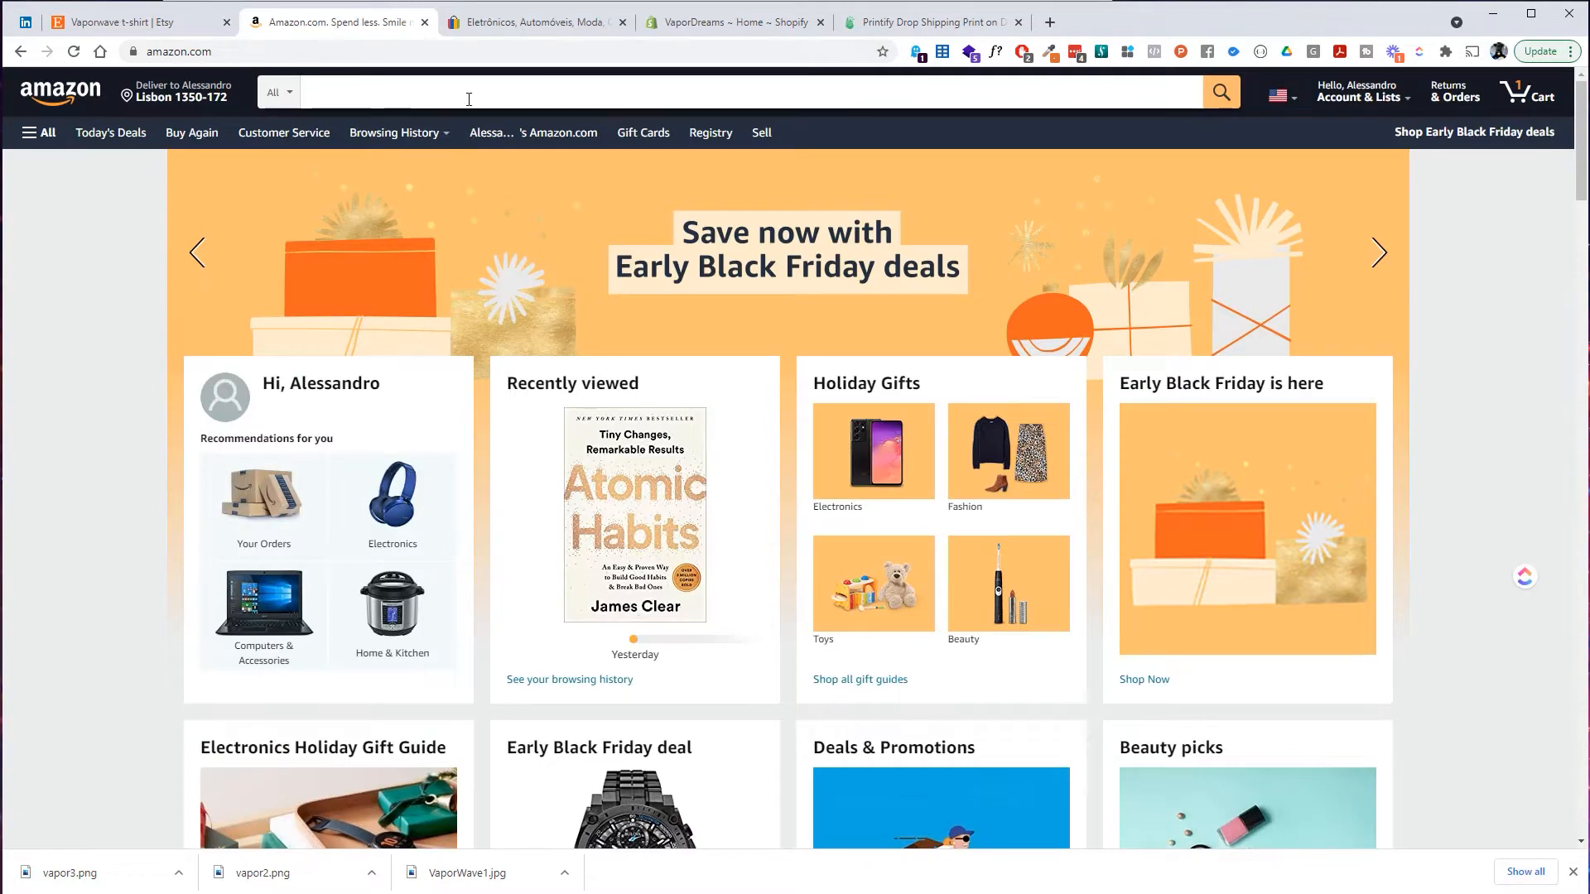
left_click(469, 99)
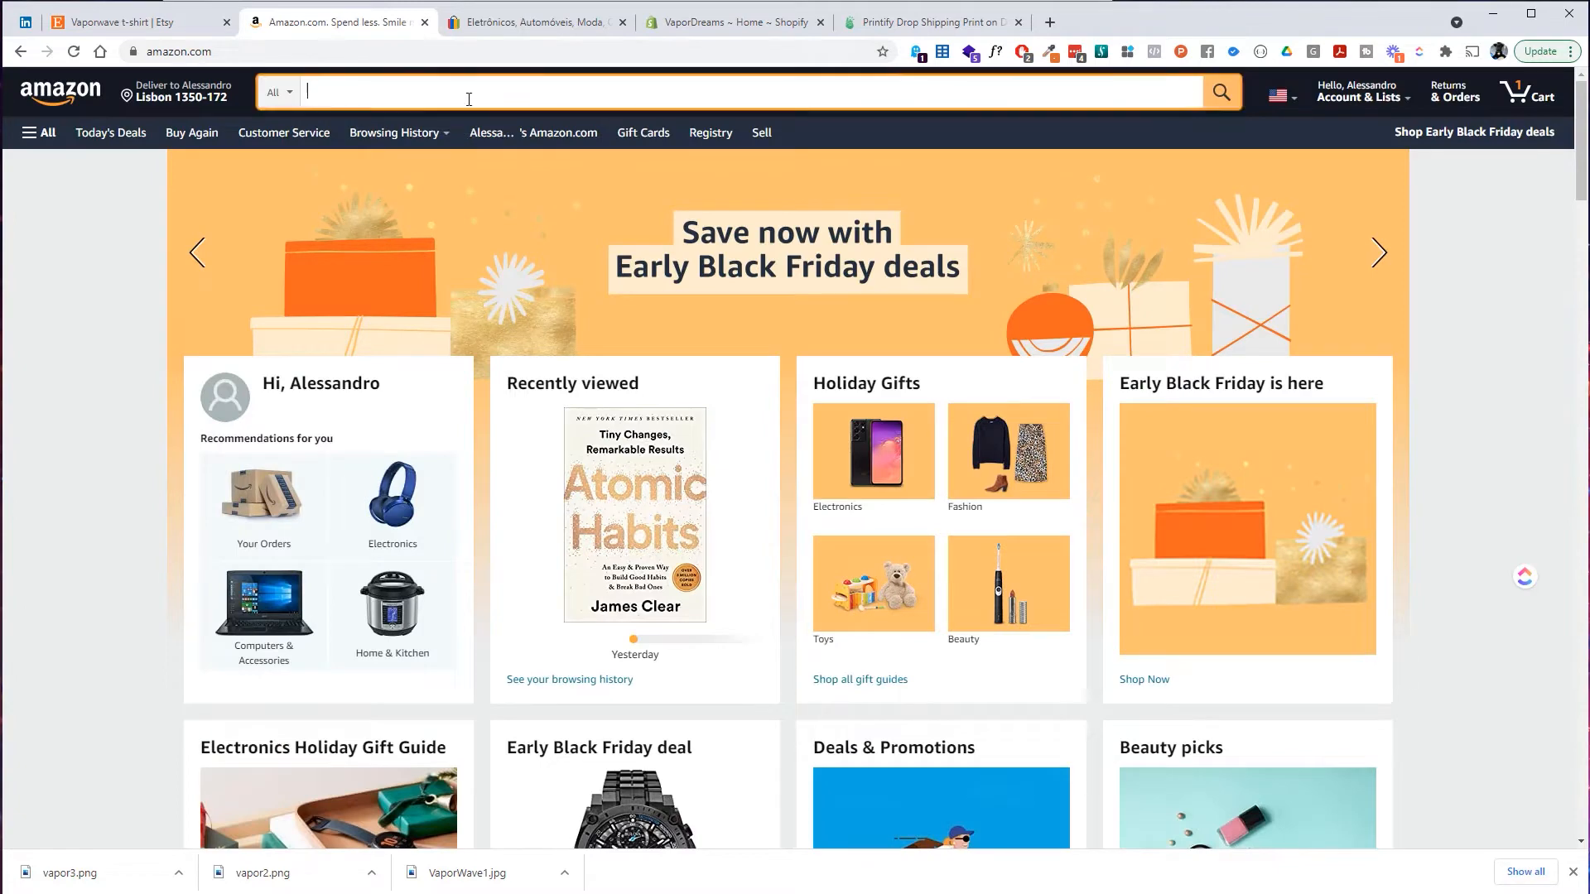
type("vapor wave t shirt")
key("Return")
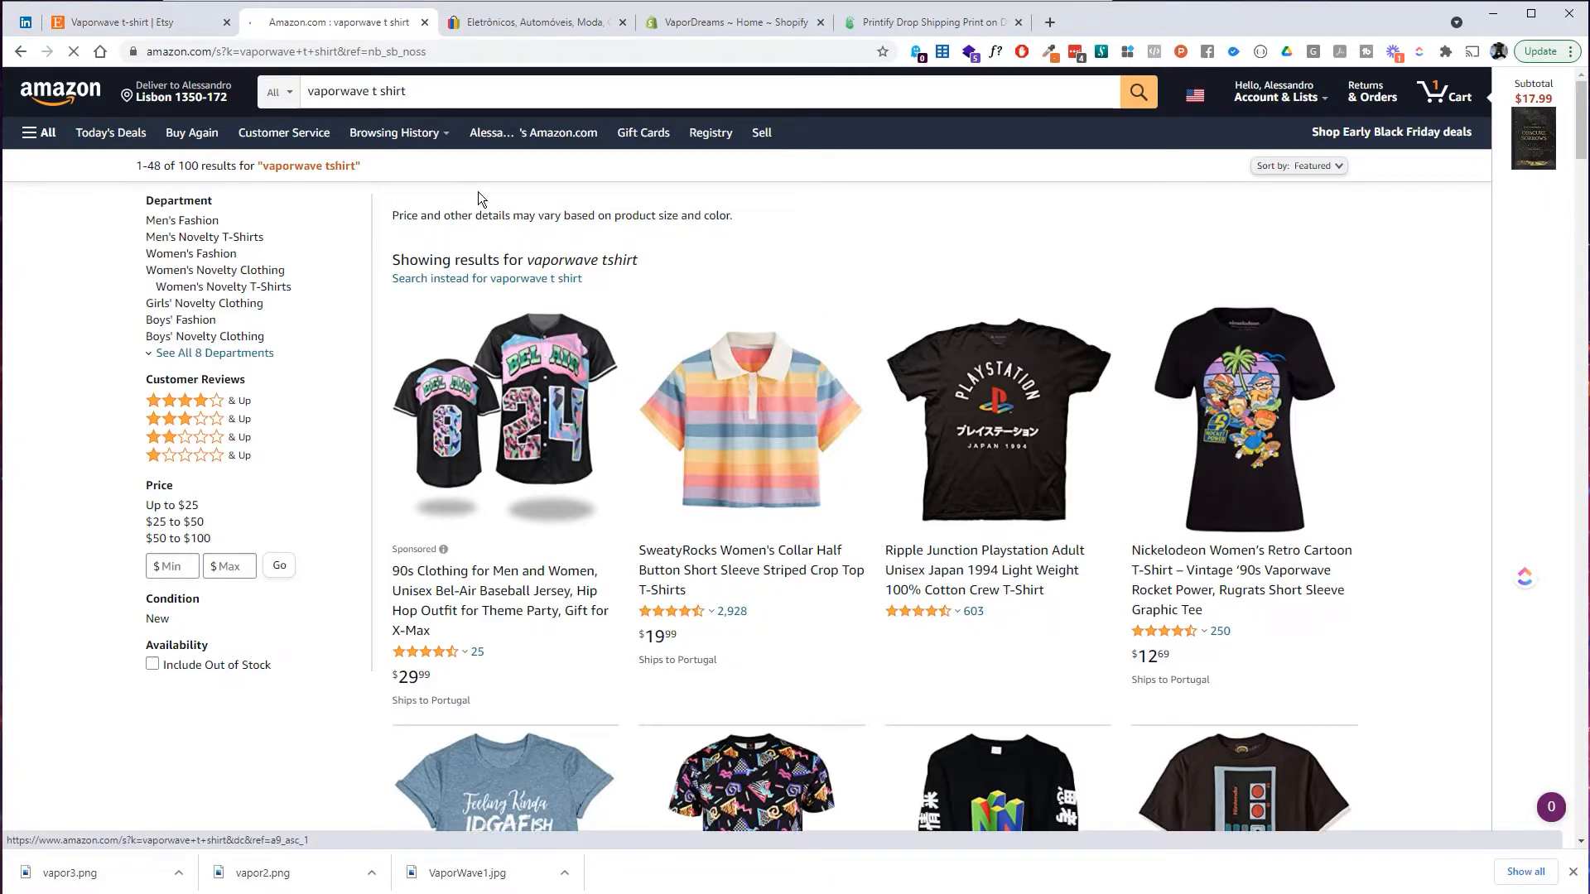
Switch to the VaporDreams Shopify admin, open the Shopify App Store and search for "printify".
left_click(722, 25)
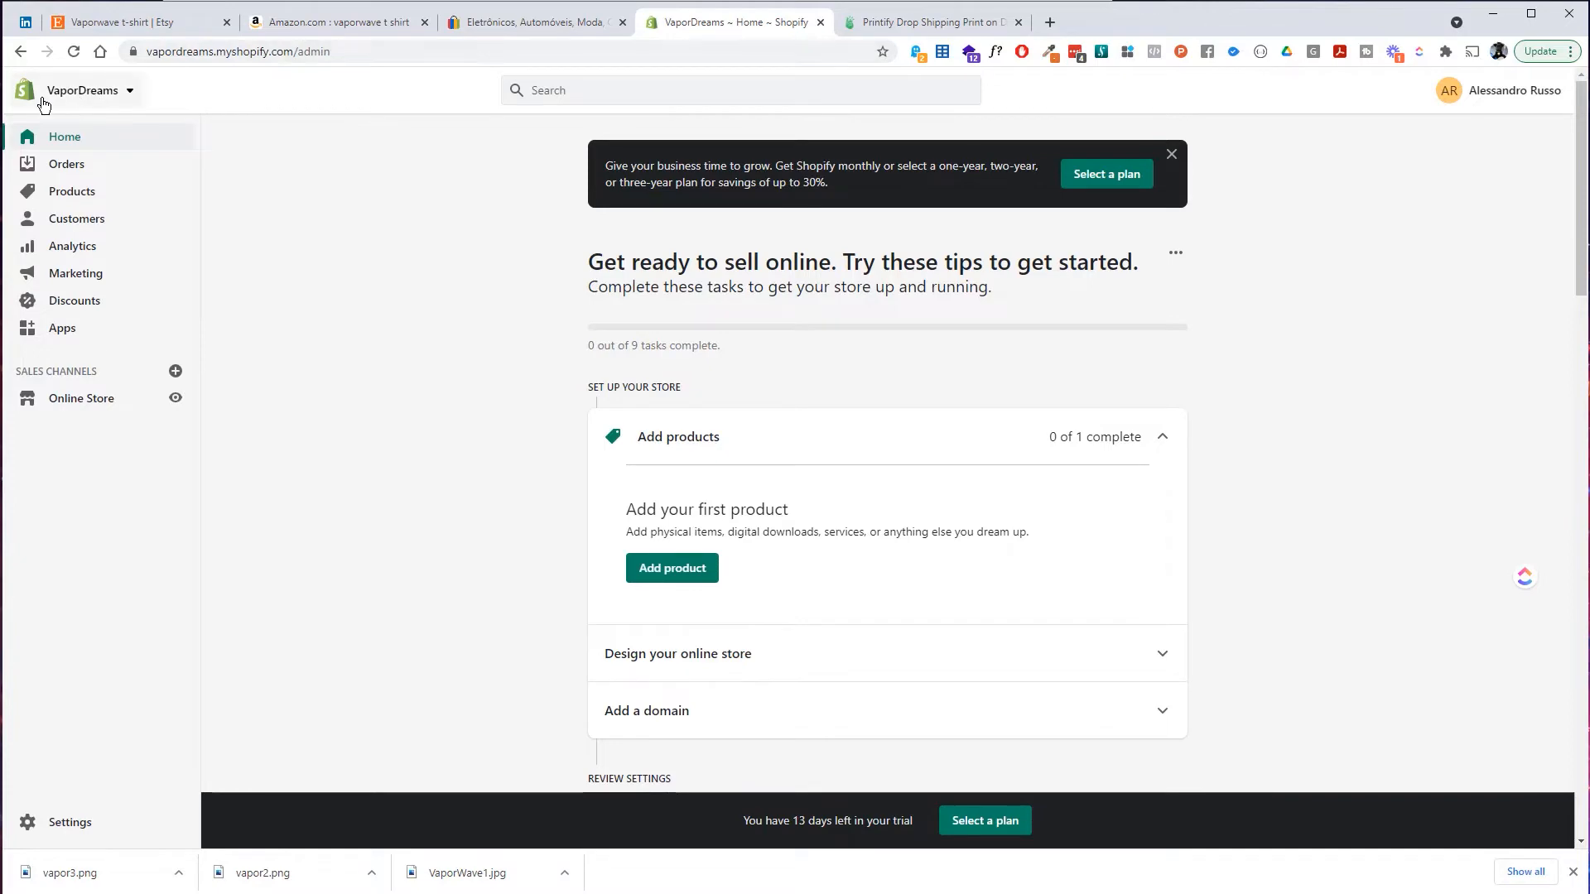
left_click(56, 331)
left_click(1225, 147)
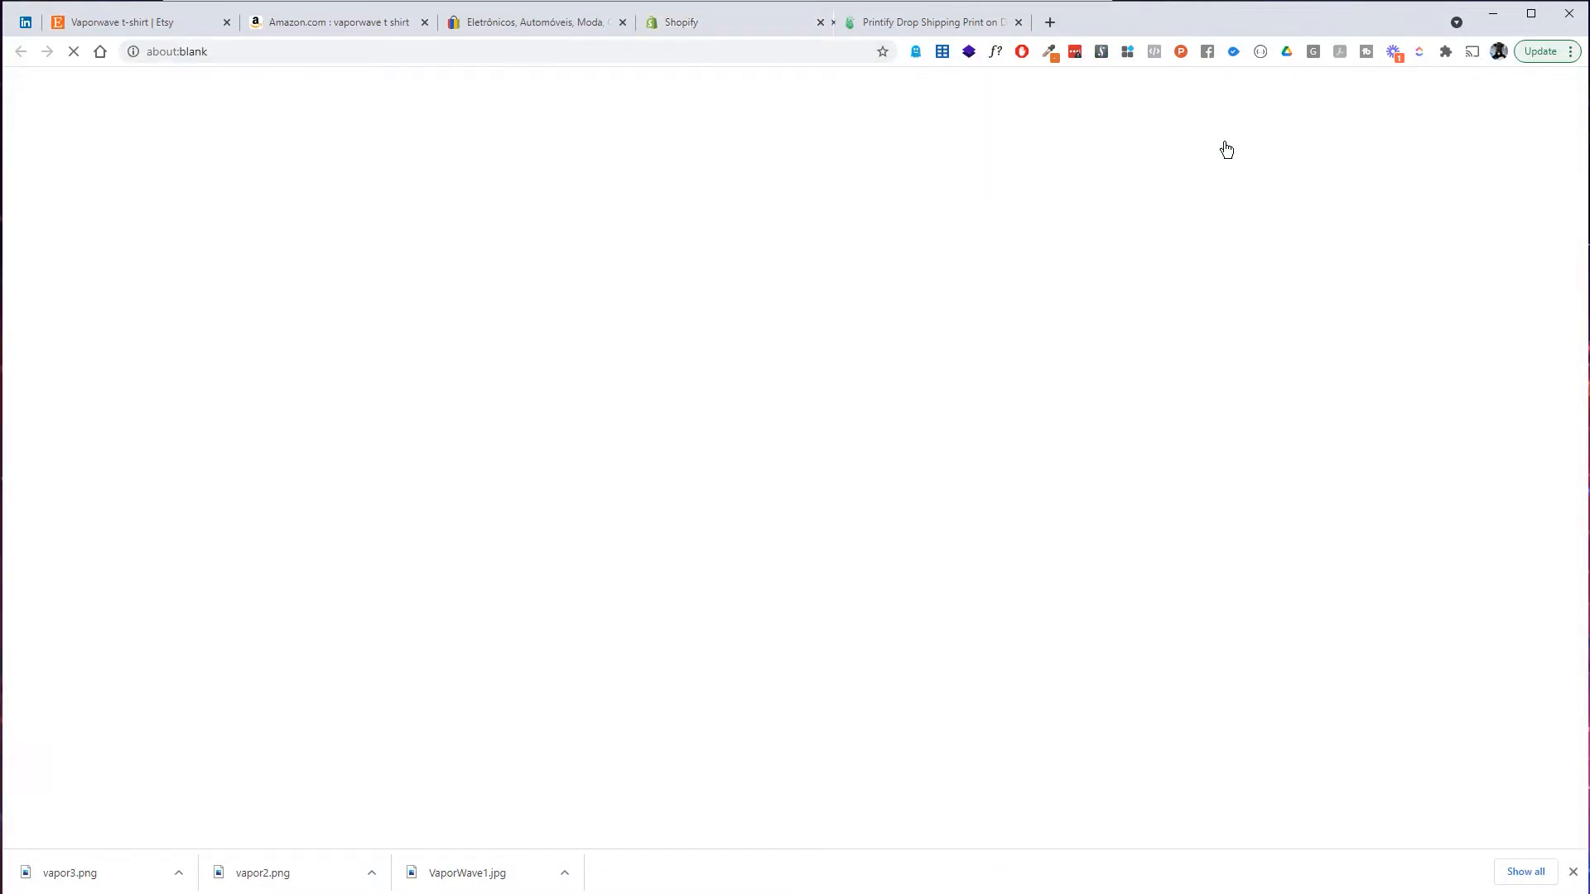
left_click(360, 376)
type("p")
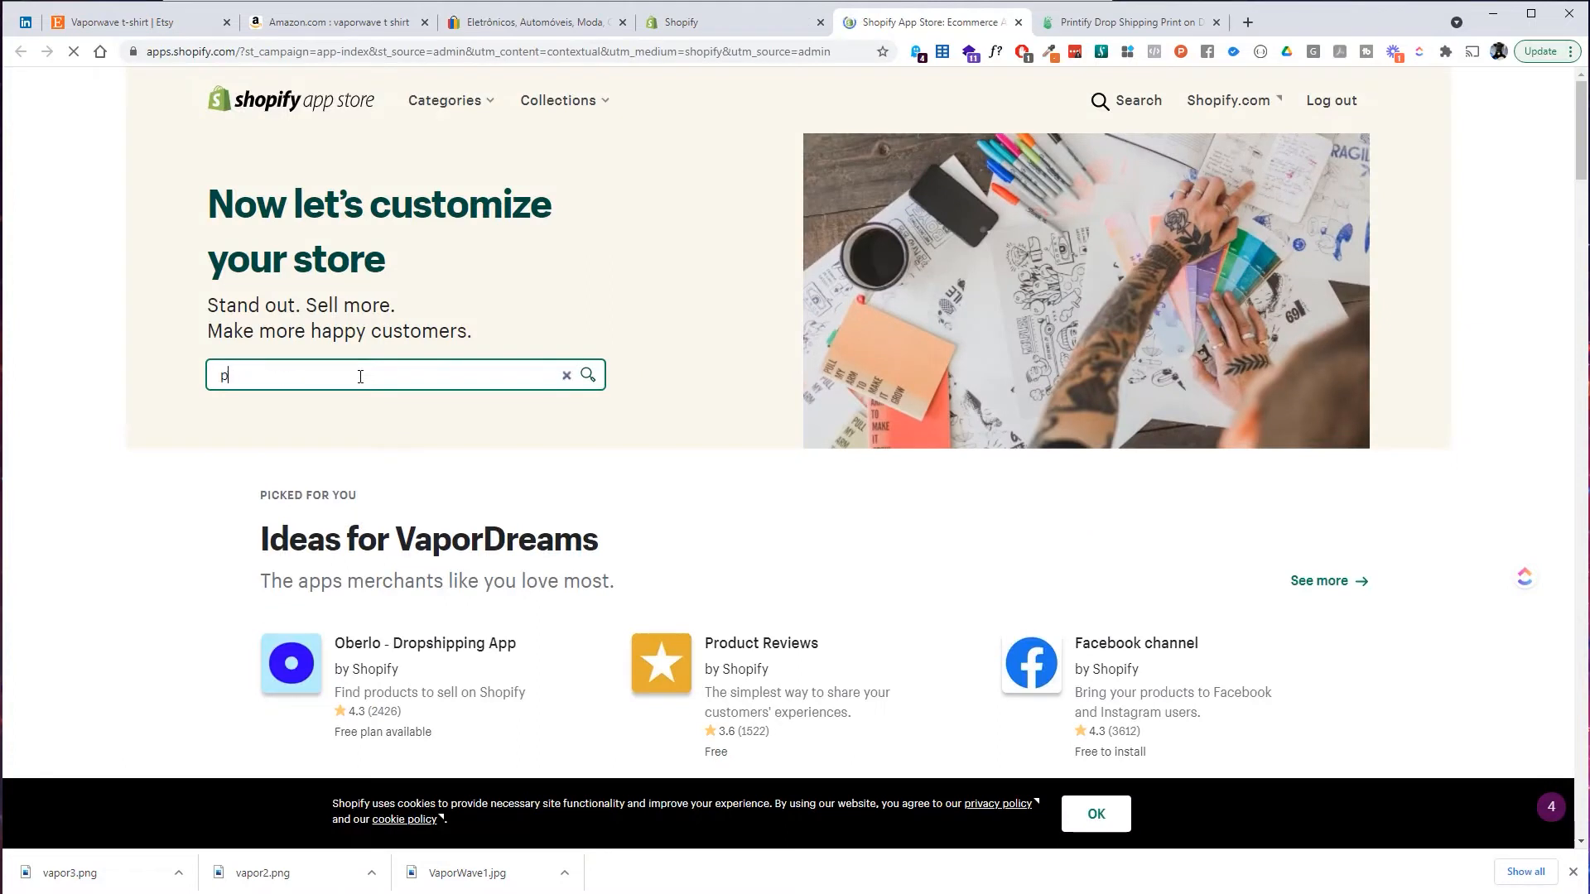
type("rintify")
key("Return")
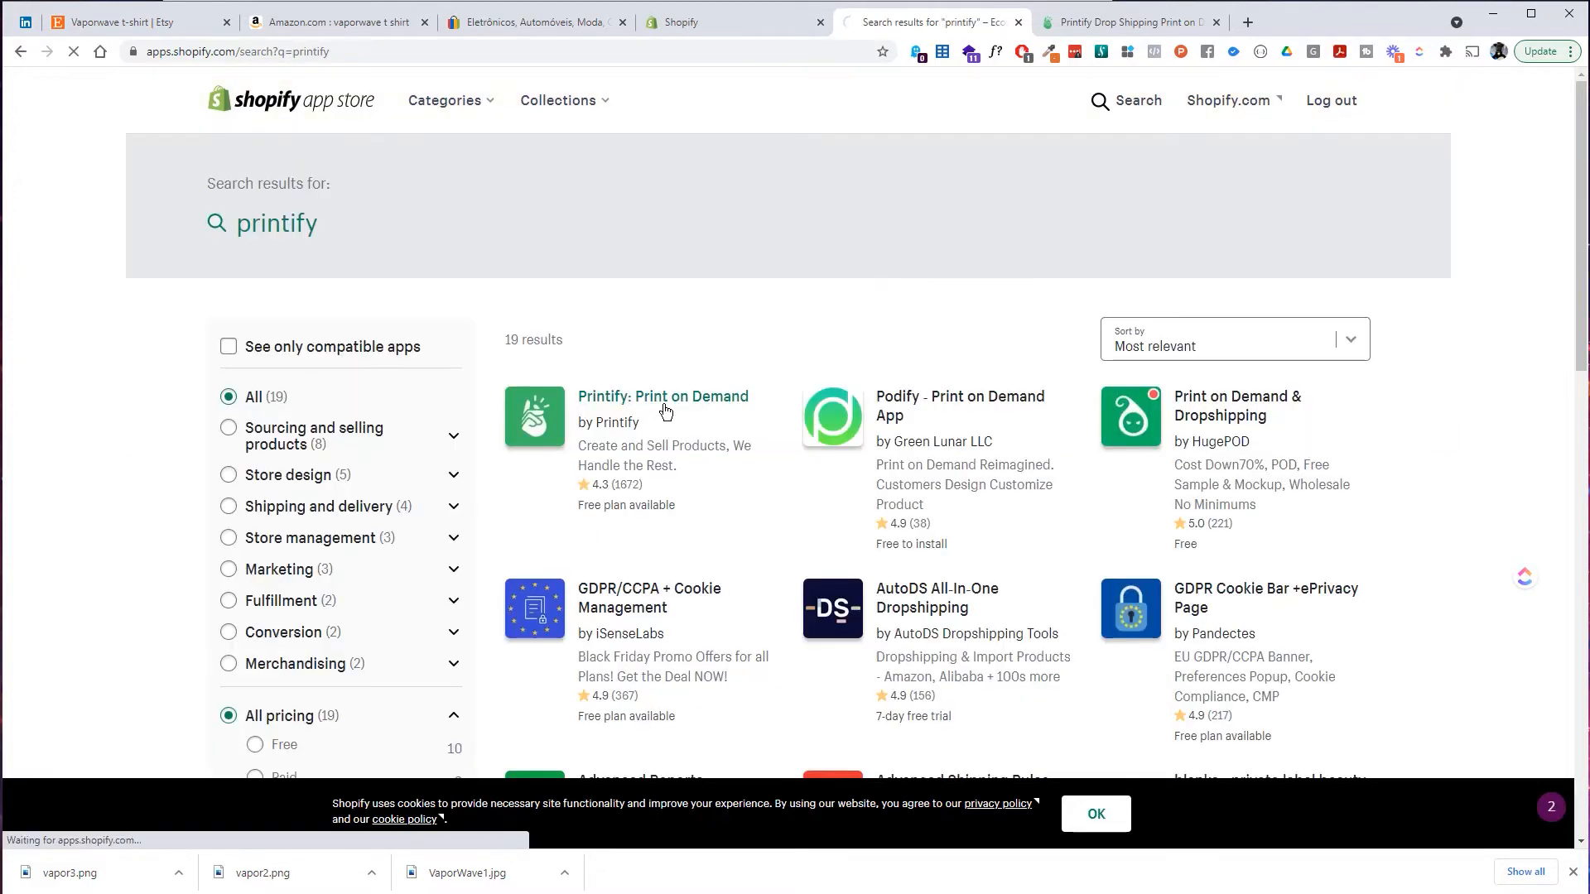
Add the Printify: Print on Demand app and approve its installation on the VaporDreams store.
left_click(664, 405)
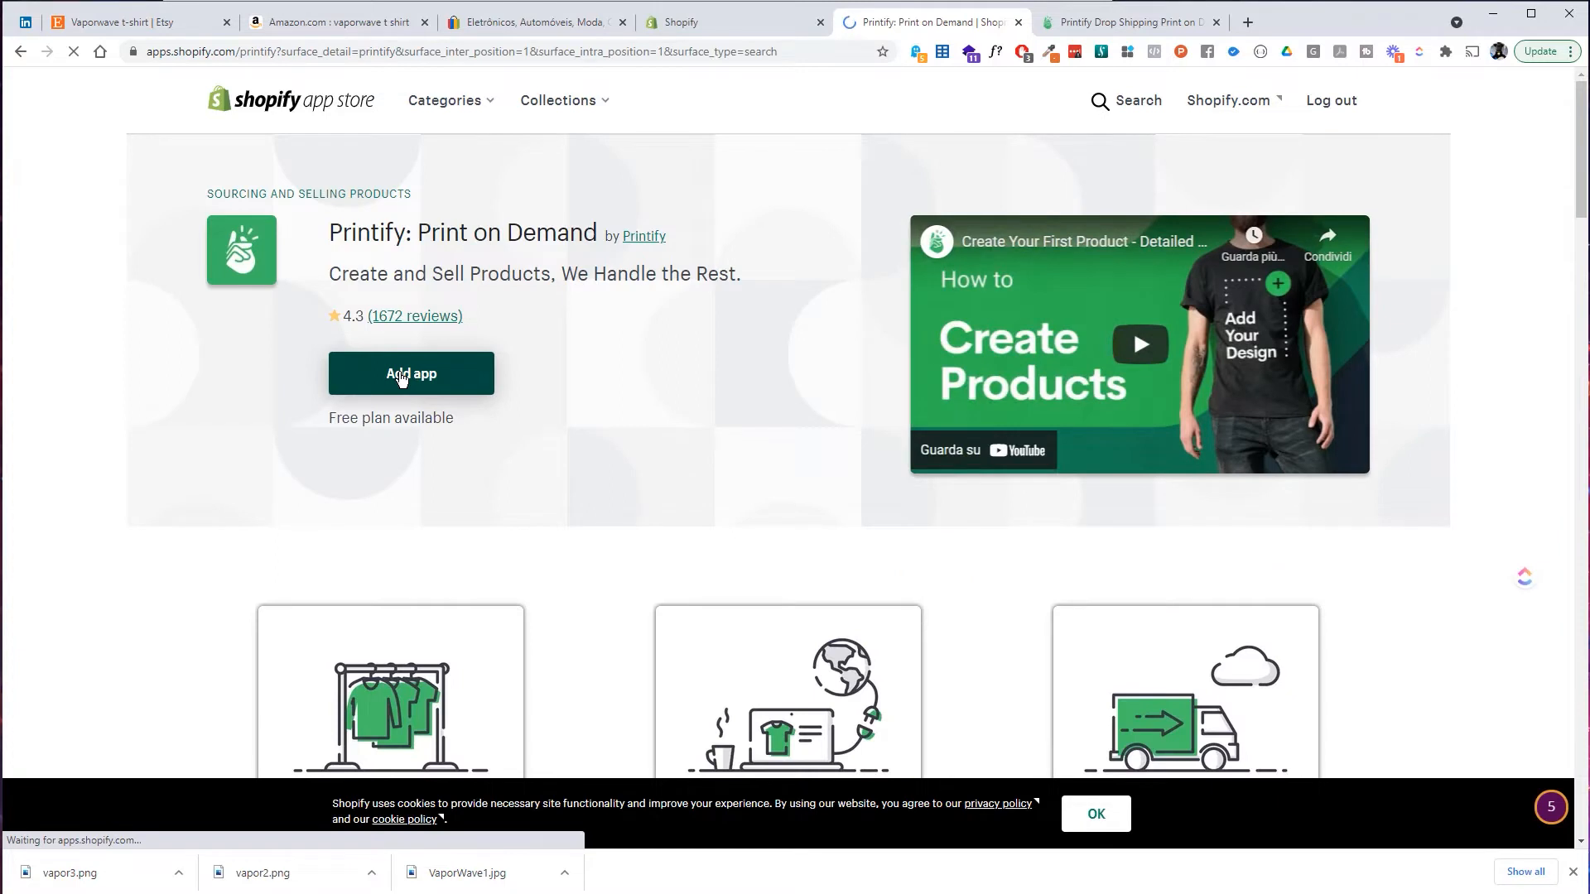
left_click(401, 377)
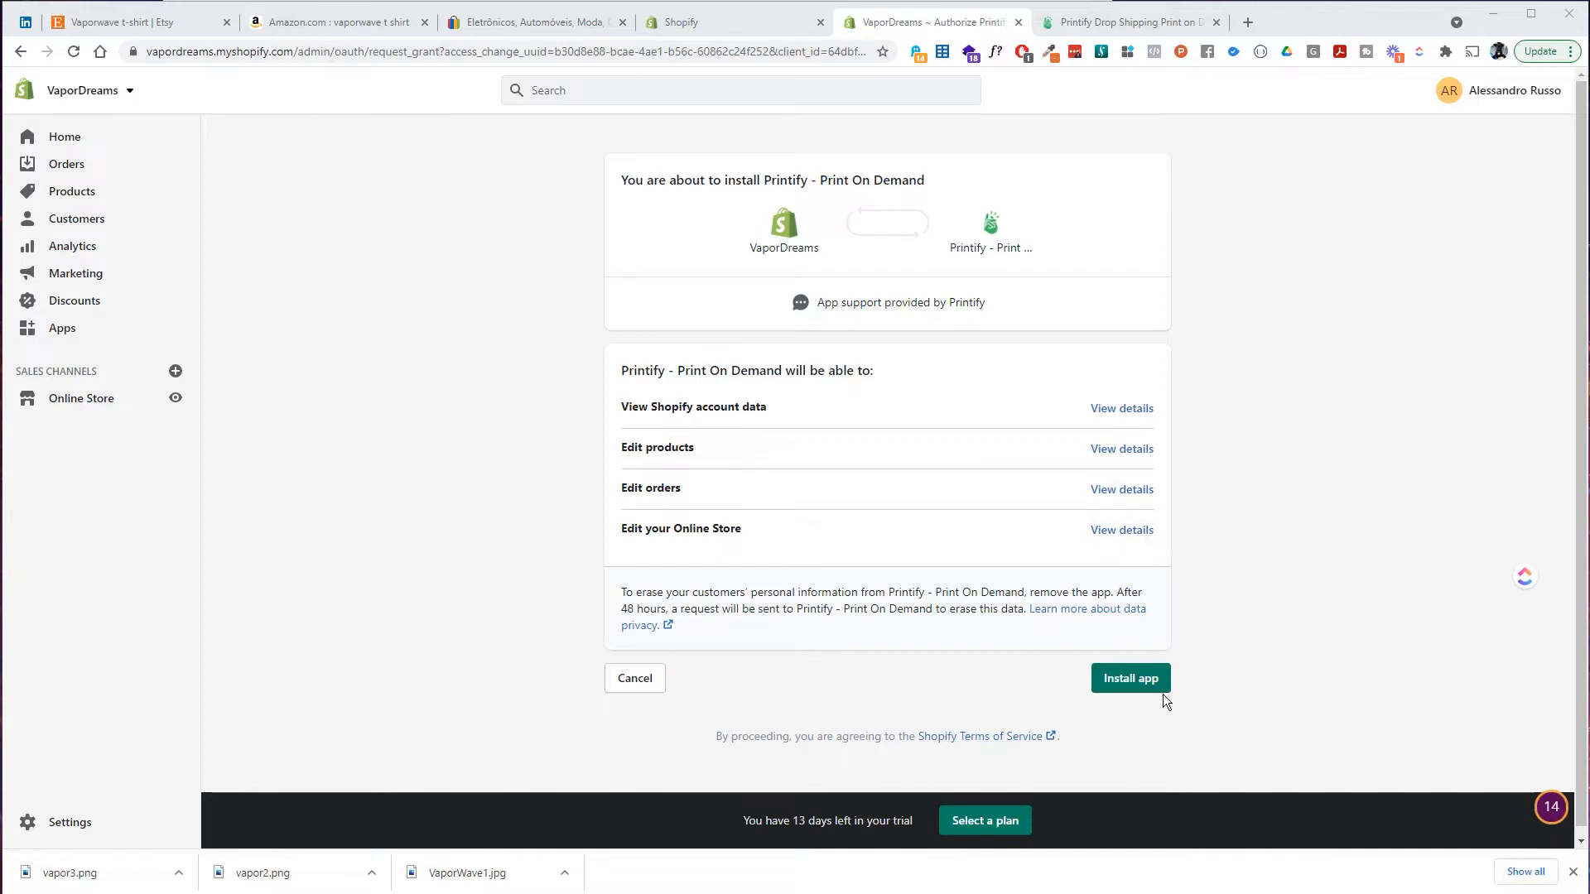
left_click(1129, 681)
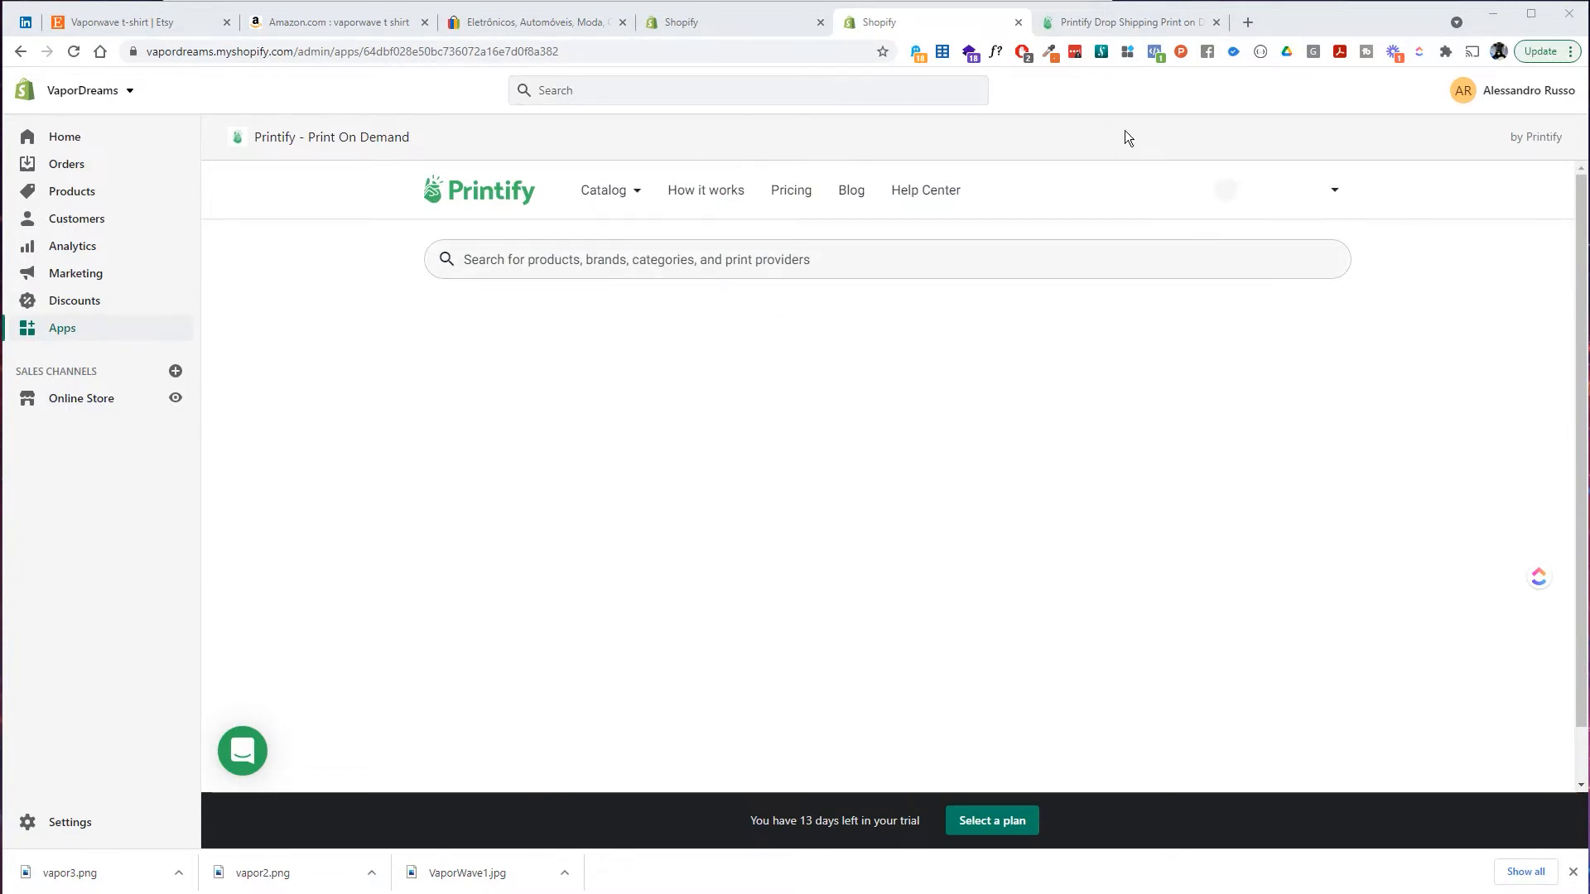
Search the Printify catalog for "t shirt" and open the Gildan Unisex Softstyle T-Shirt.
left_click(745, 257)
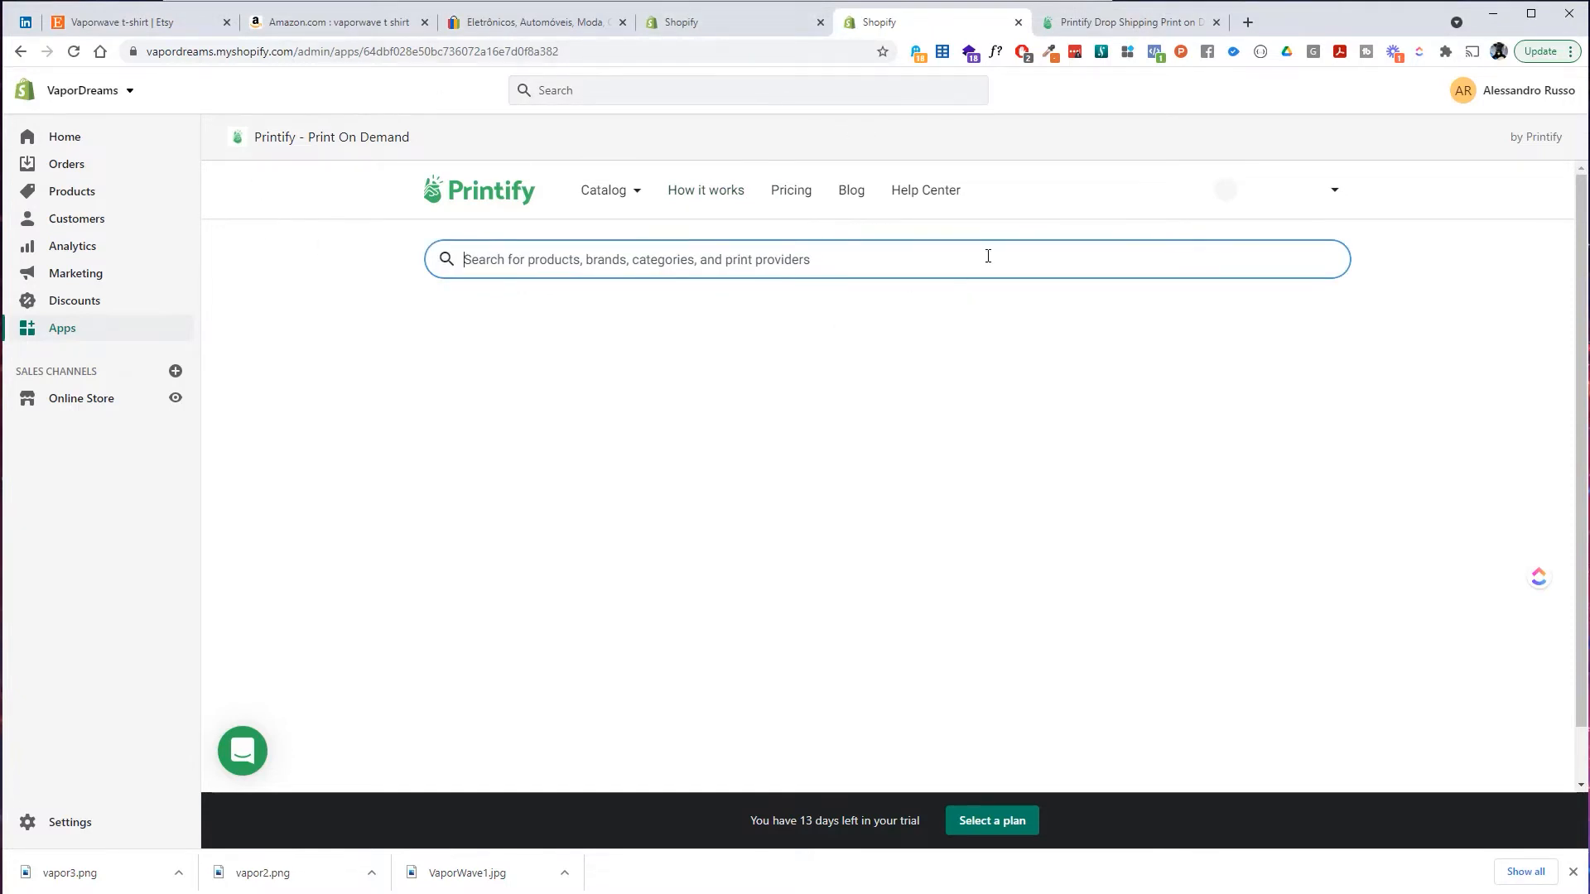
type("t shirt")
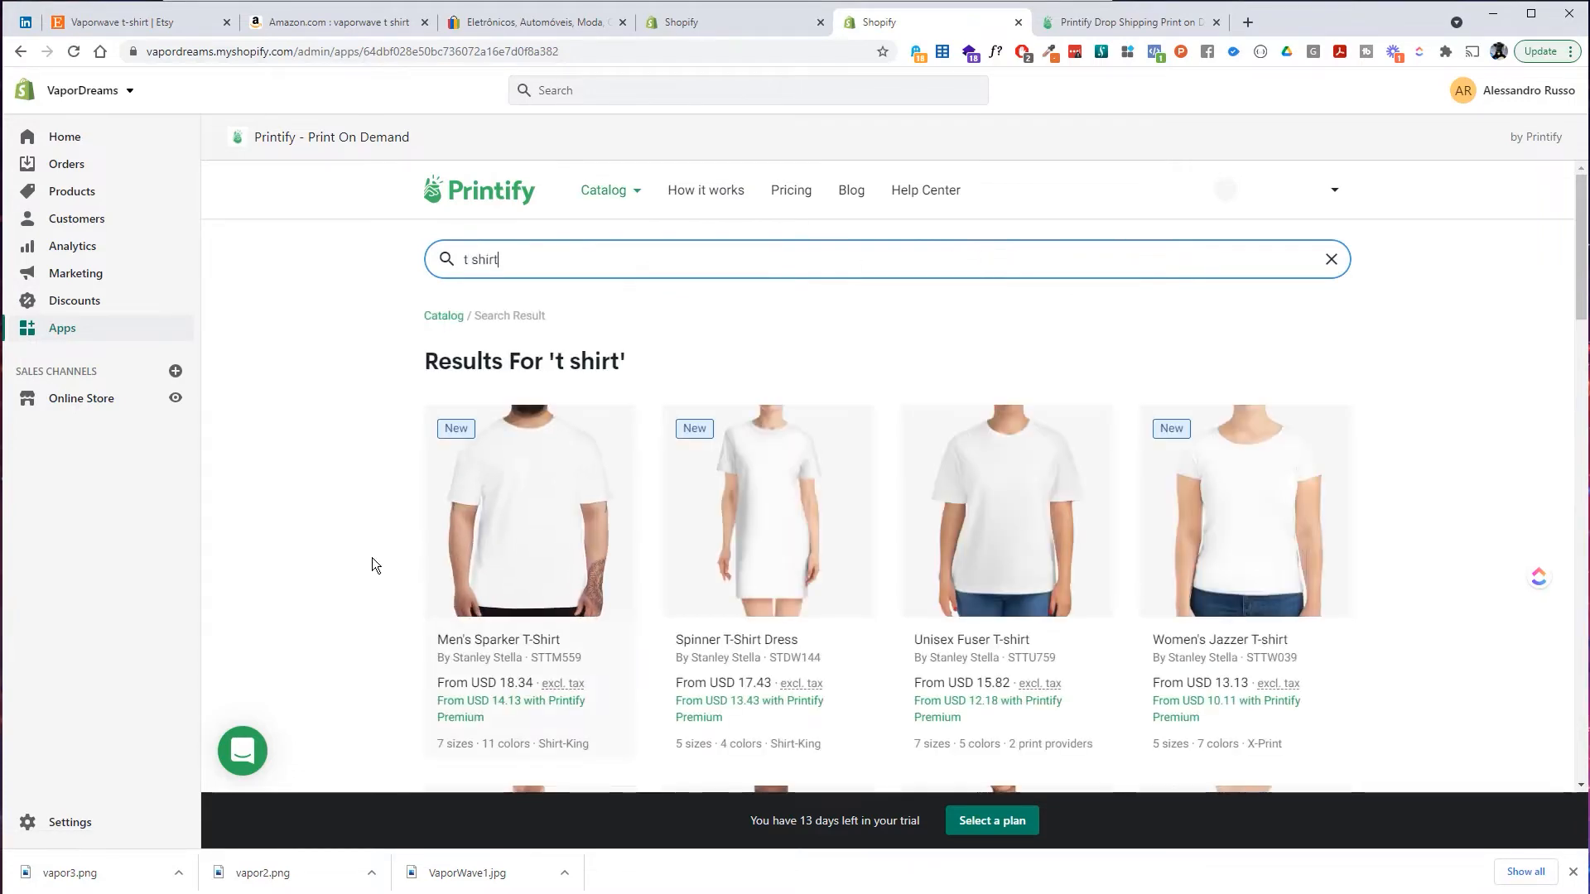
scroll(1130, 416, "down", 2)
scroll(1111, 543, "down", 2)
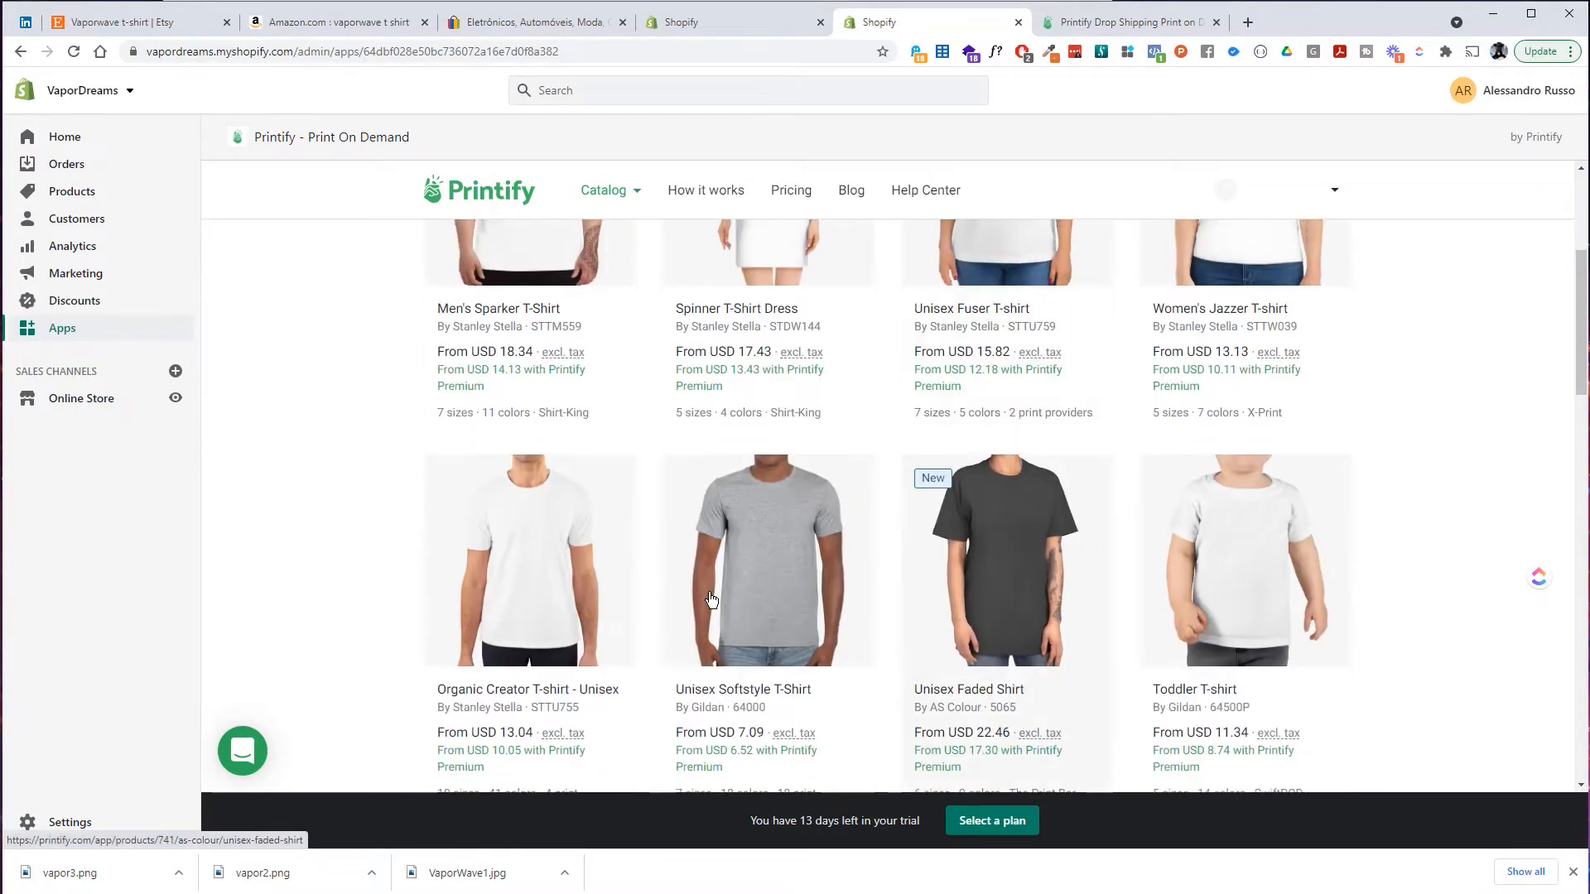
left_click(765, 555)
Start designing the Unisex Softstyle T-Shirt with OPT OnDemand as the print provider.
scroll(878, 447, "up", 4)
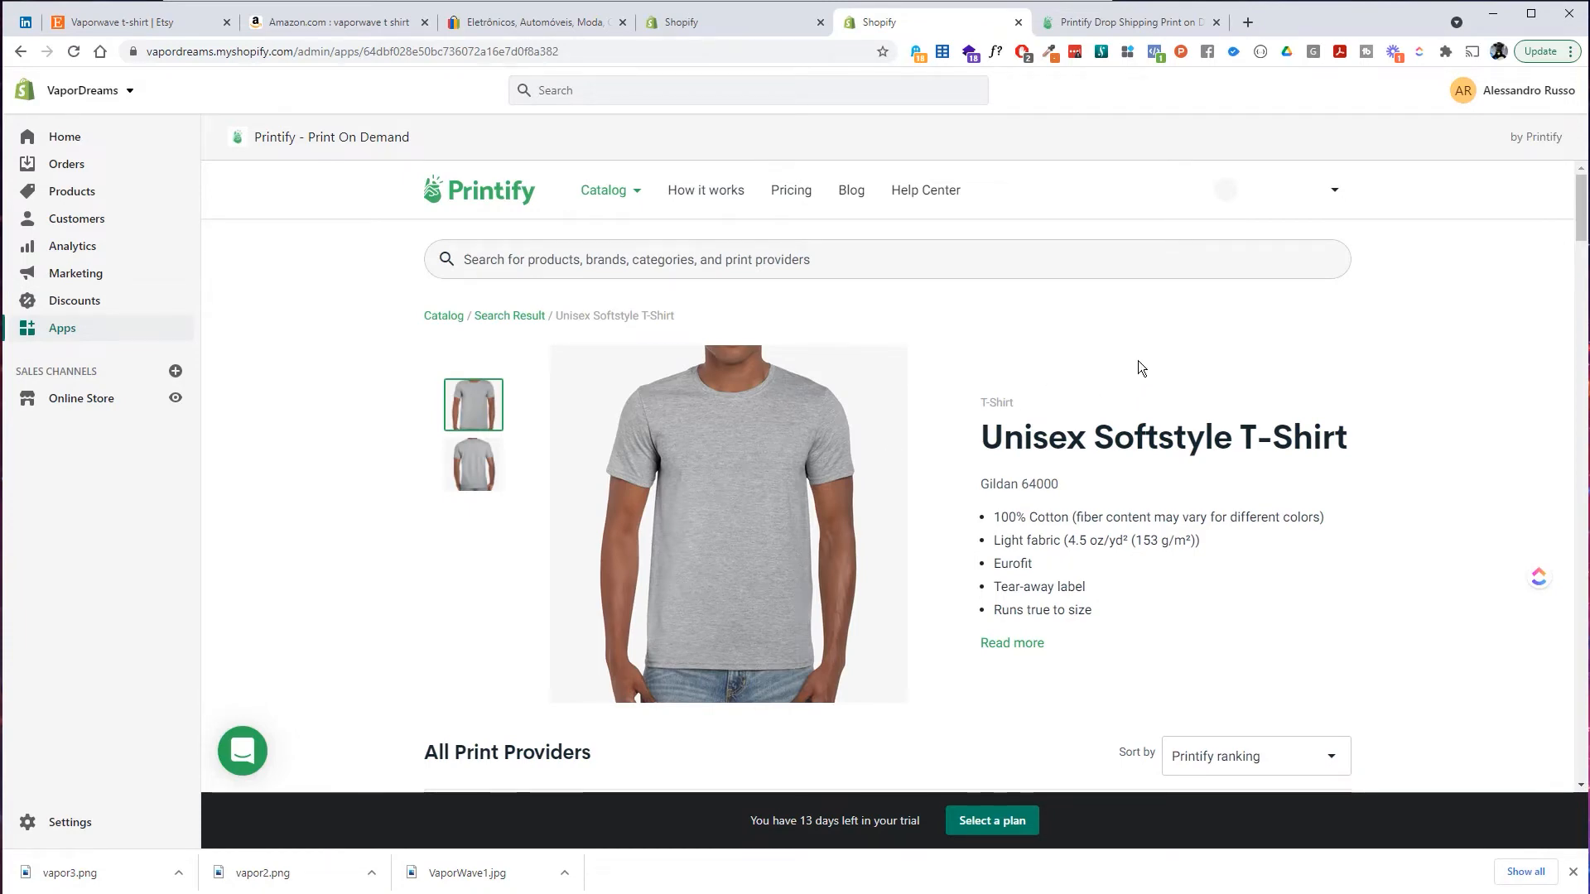
scroll(777, 376, "down", 6)
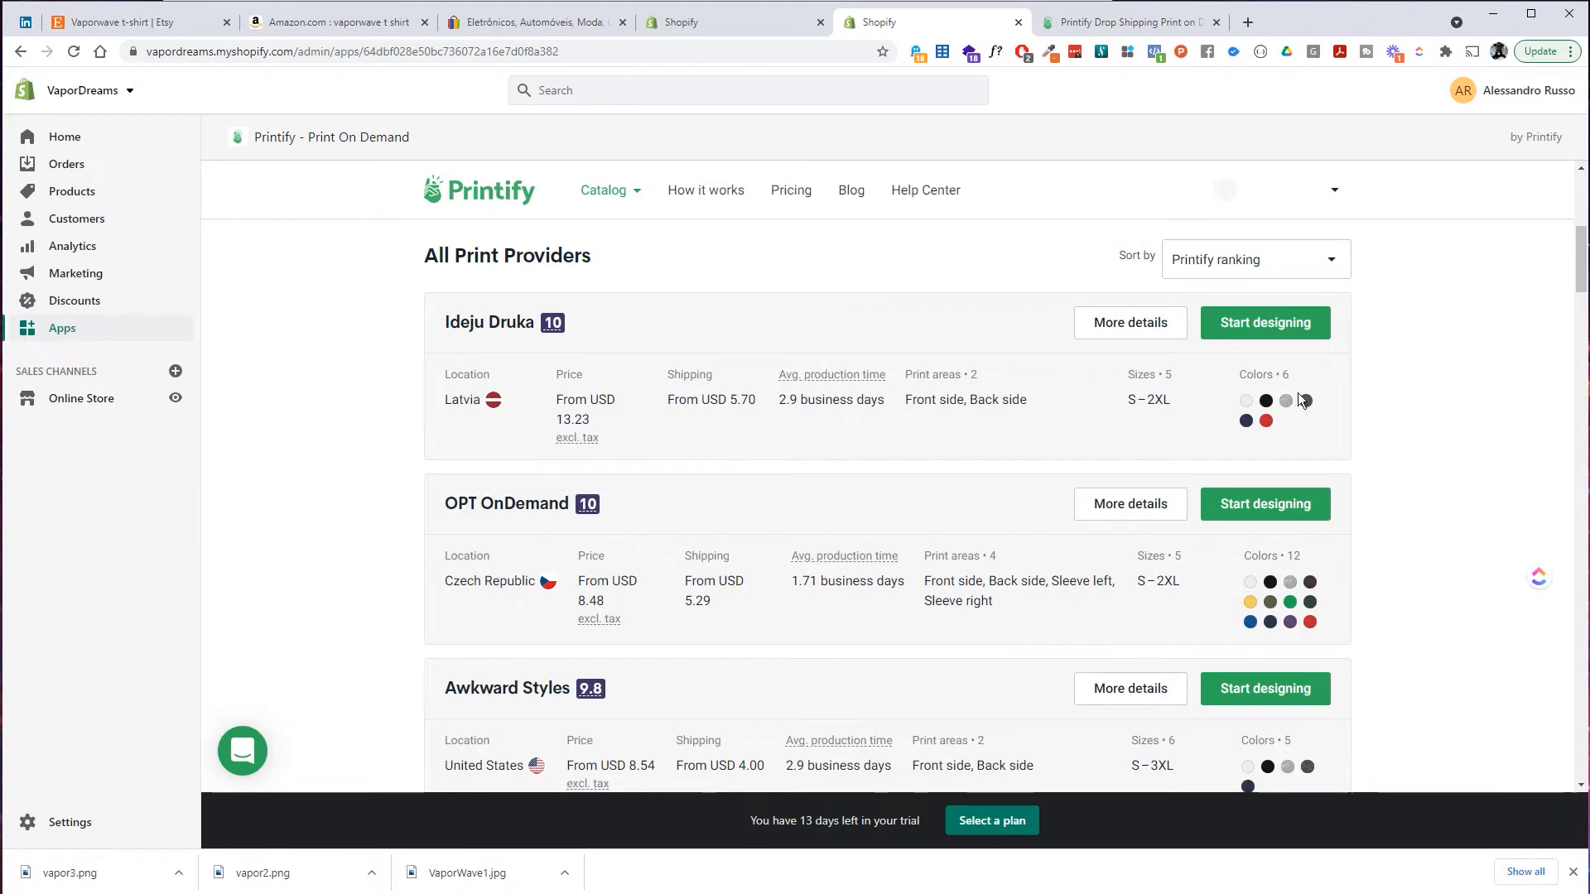
left_click(1272, 512)
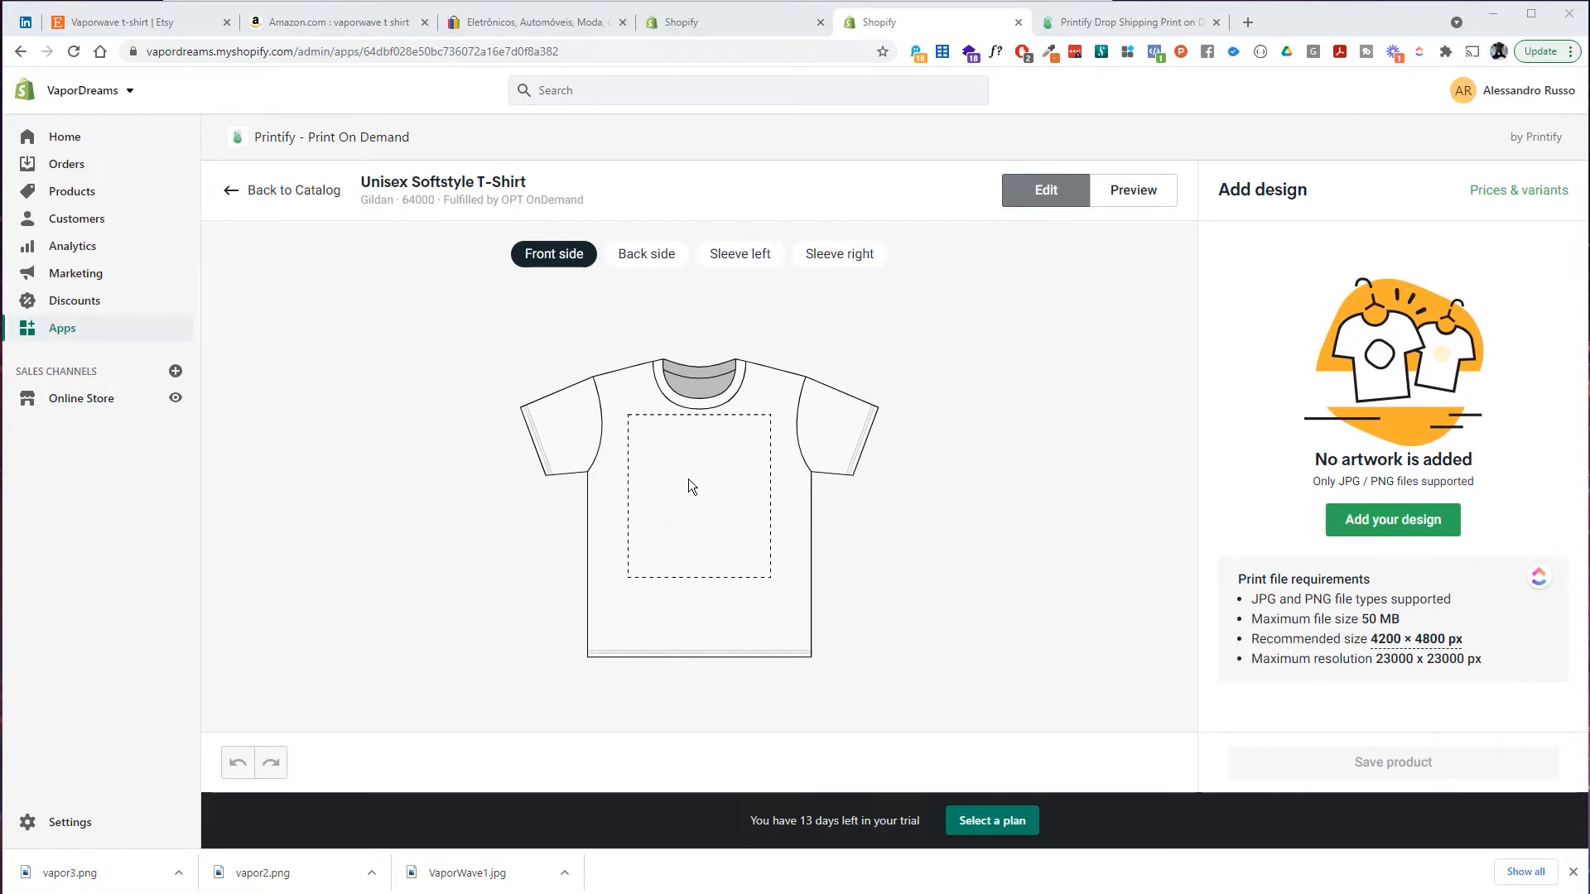
View the shirt's back side, left sleeve and right sleeve print areas, and return to the front side.
left_click(675, 258)
left_click(752, 255)
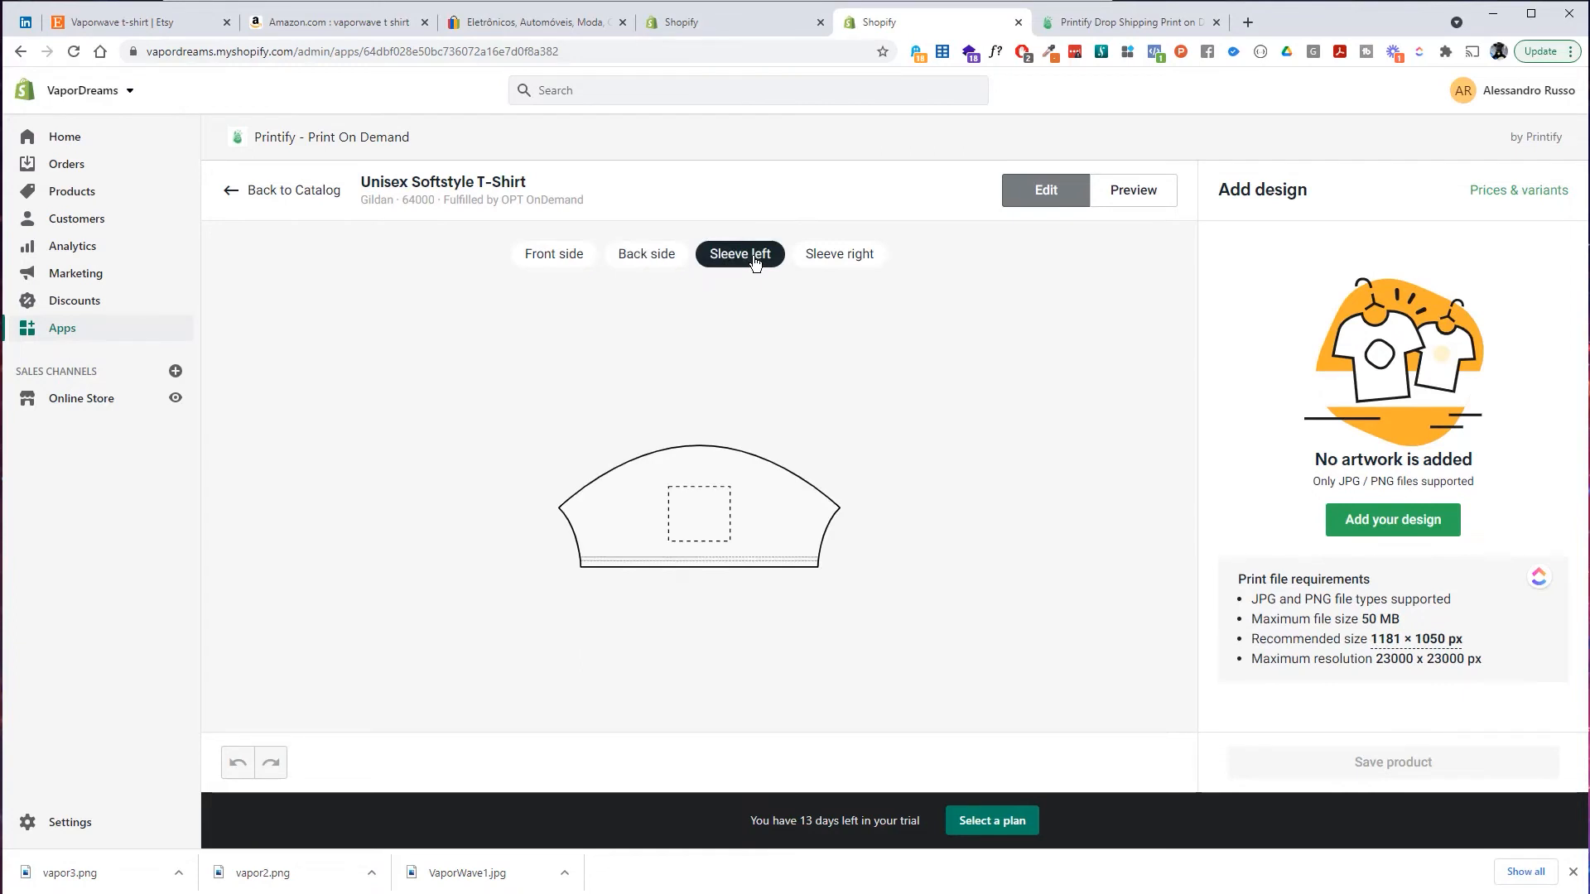
left_click(841, 255)
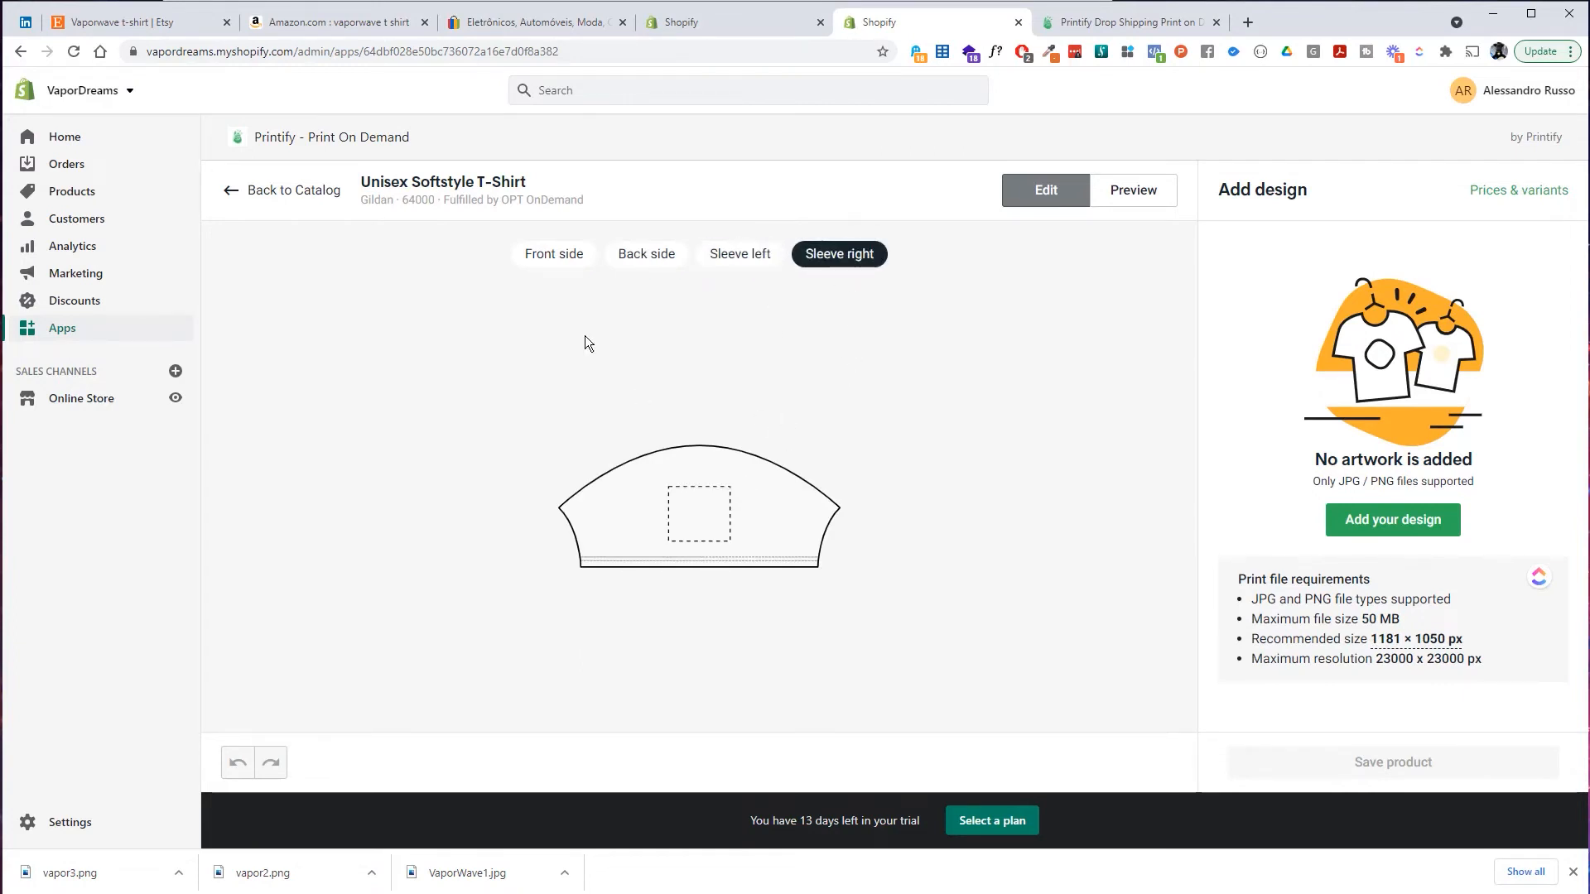
left_click(542, 259)
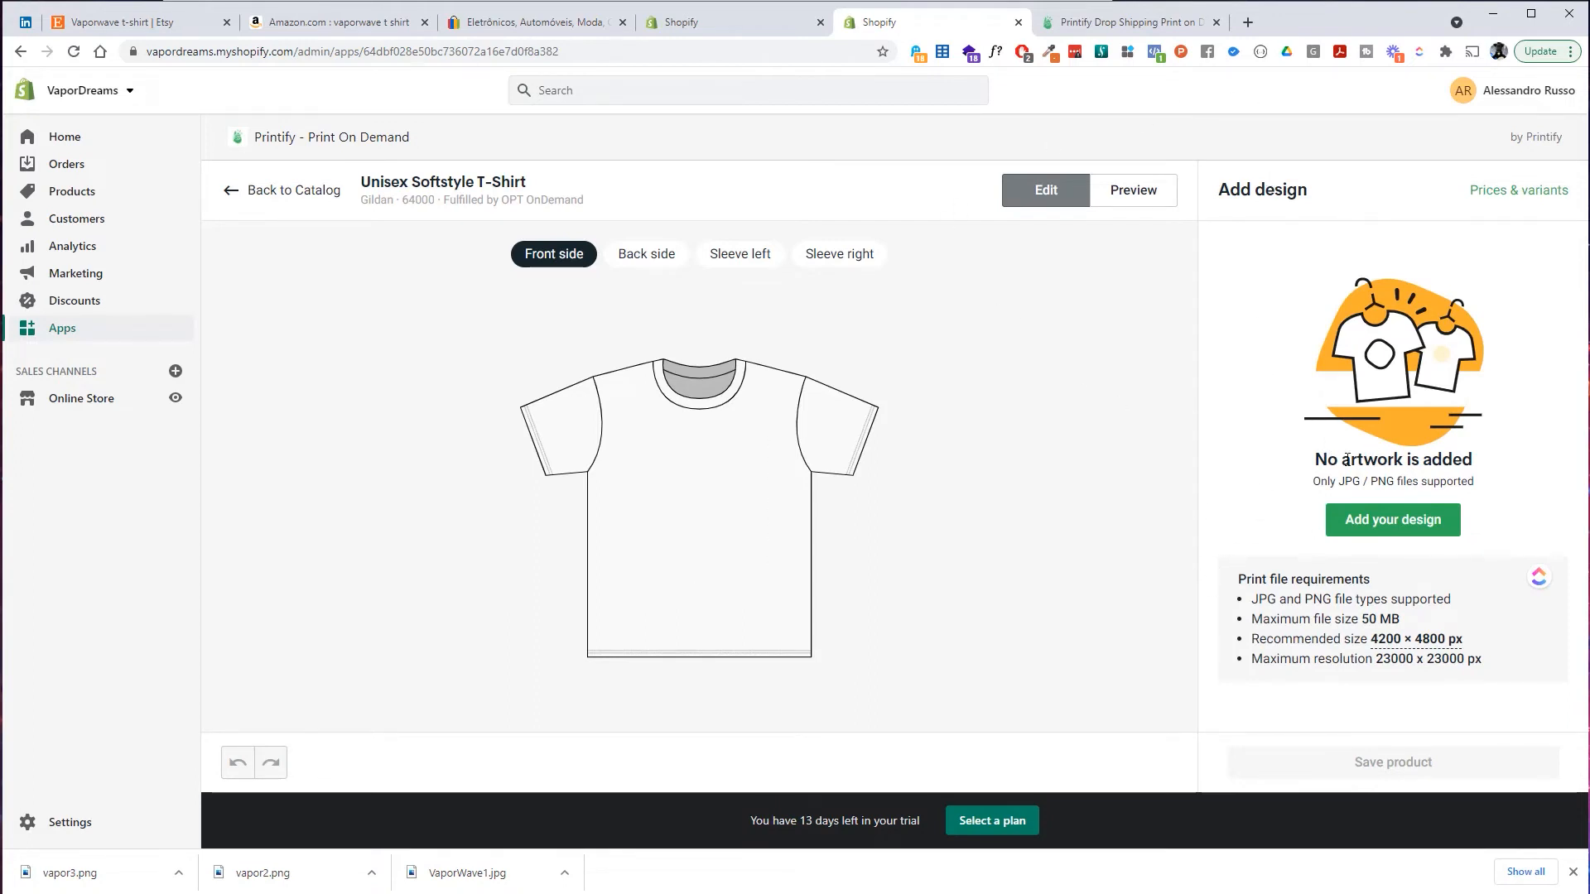
Upload vapor3.png from the device's Printify folder to the shirt's front and enlarge it to about 14.61 × 15.76 in.
left_click(1356, 537)
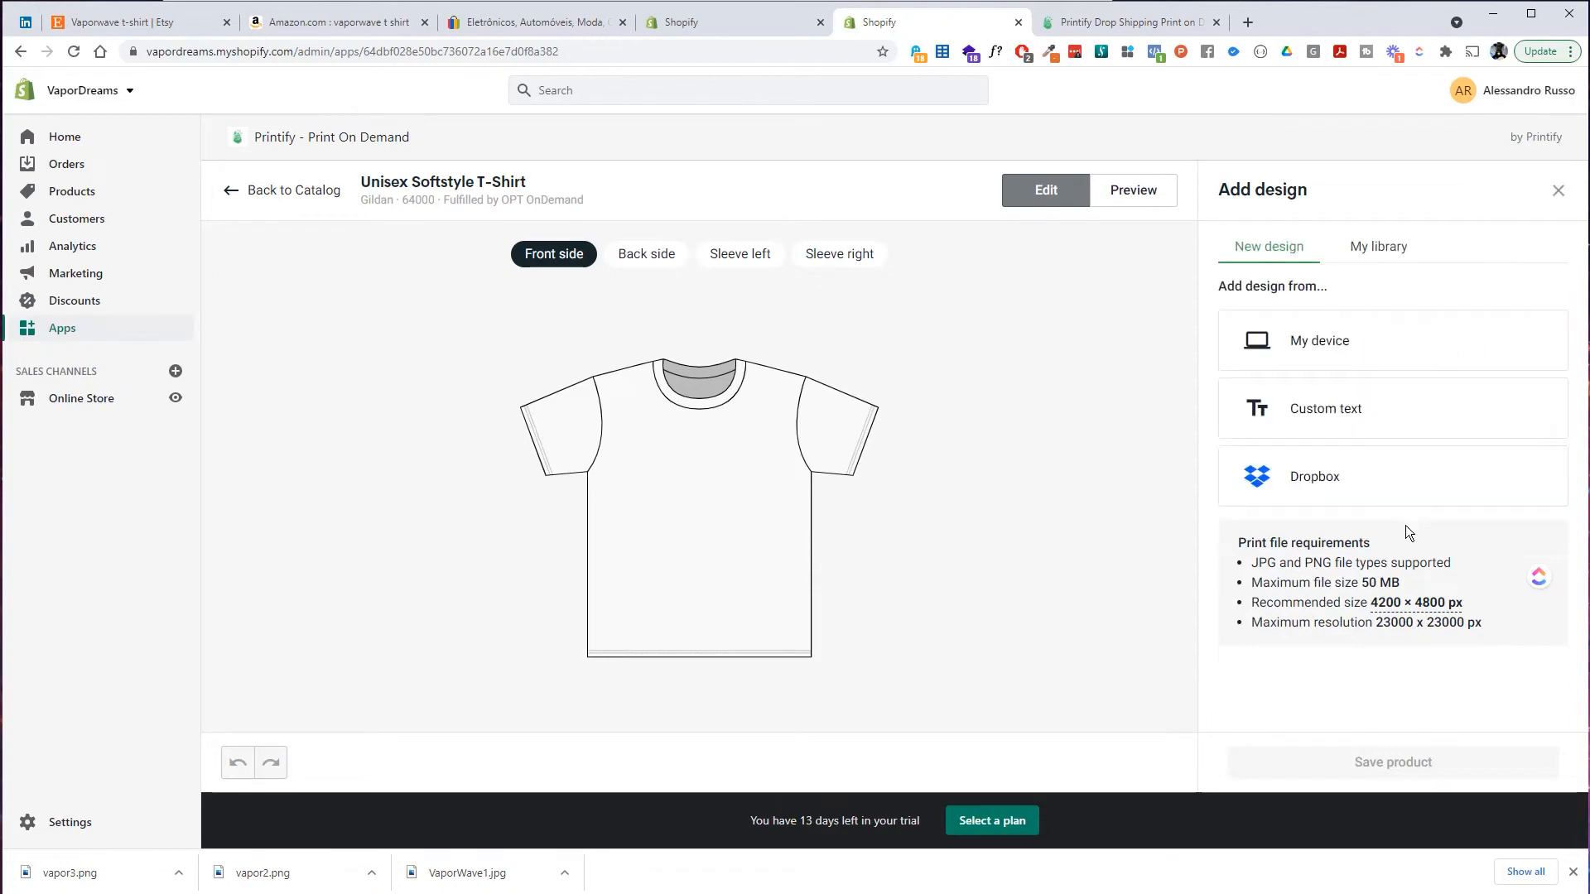
left_click(1303, 346)
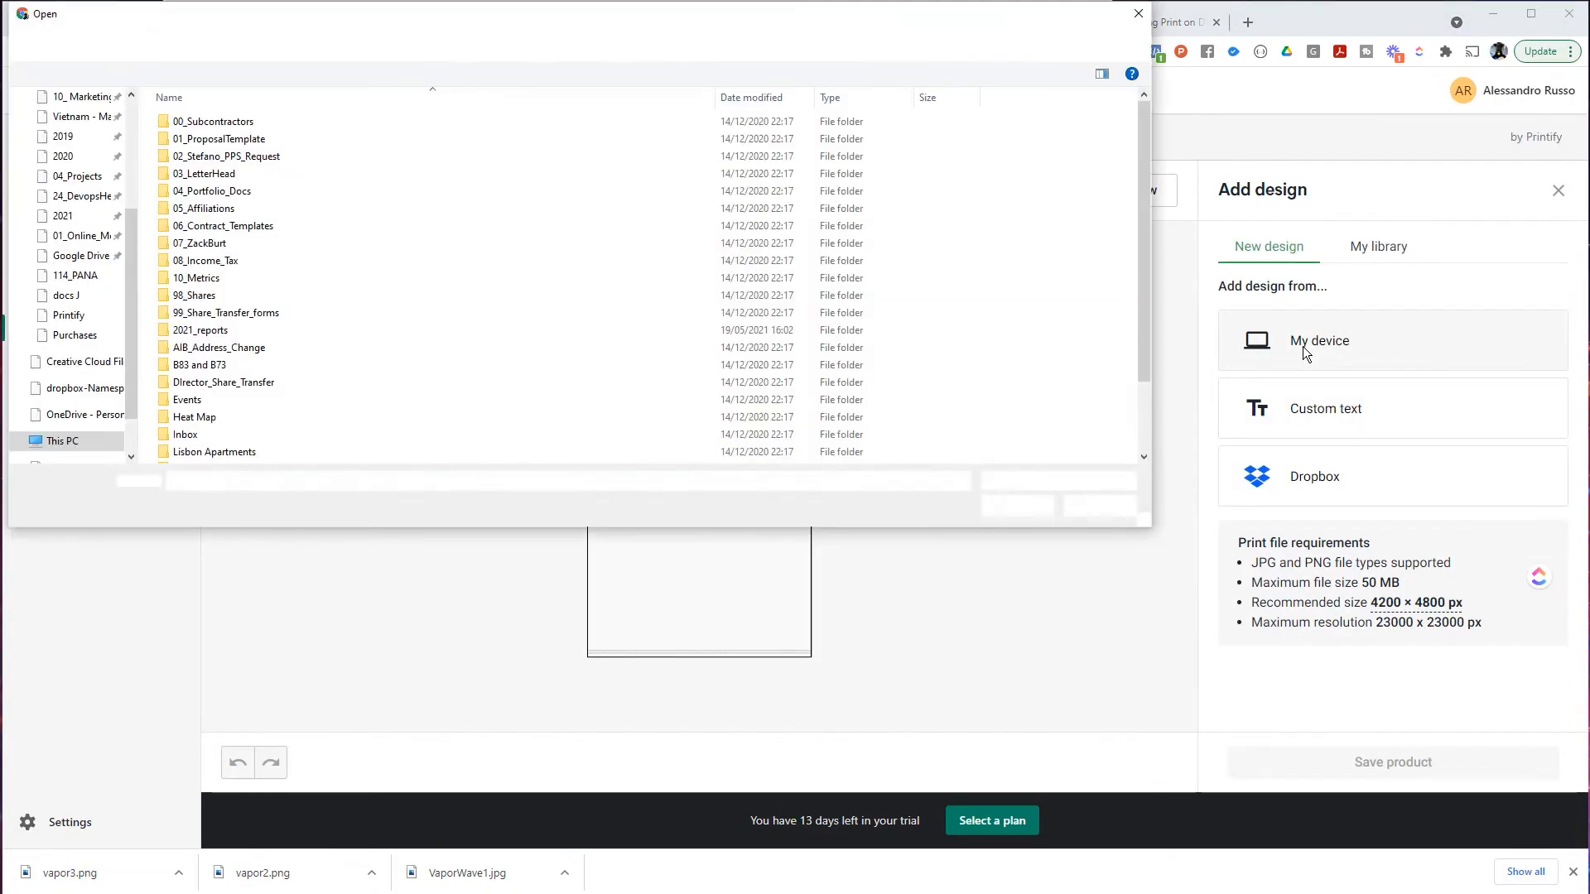
left_click(69, 314)
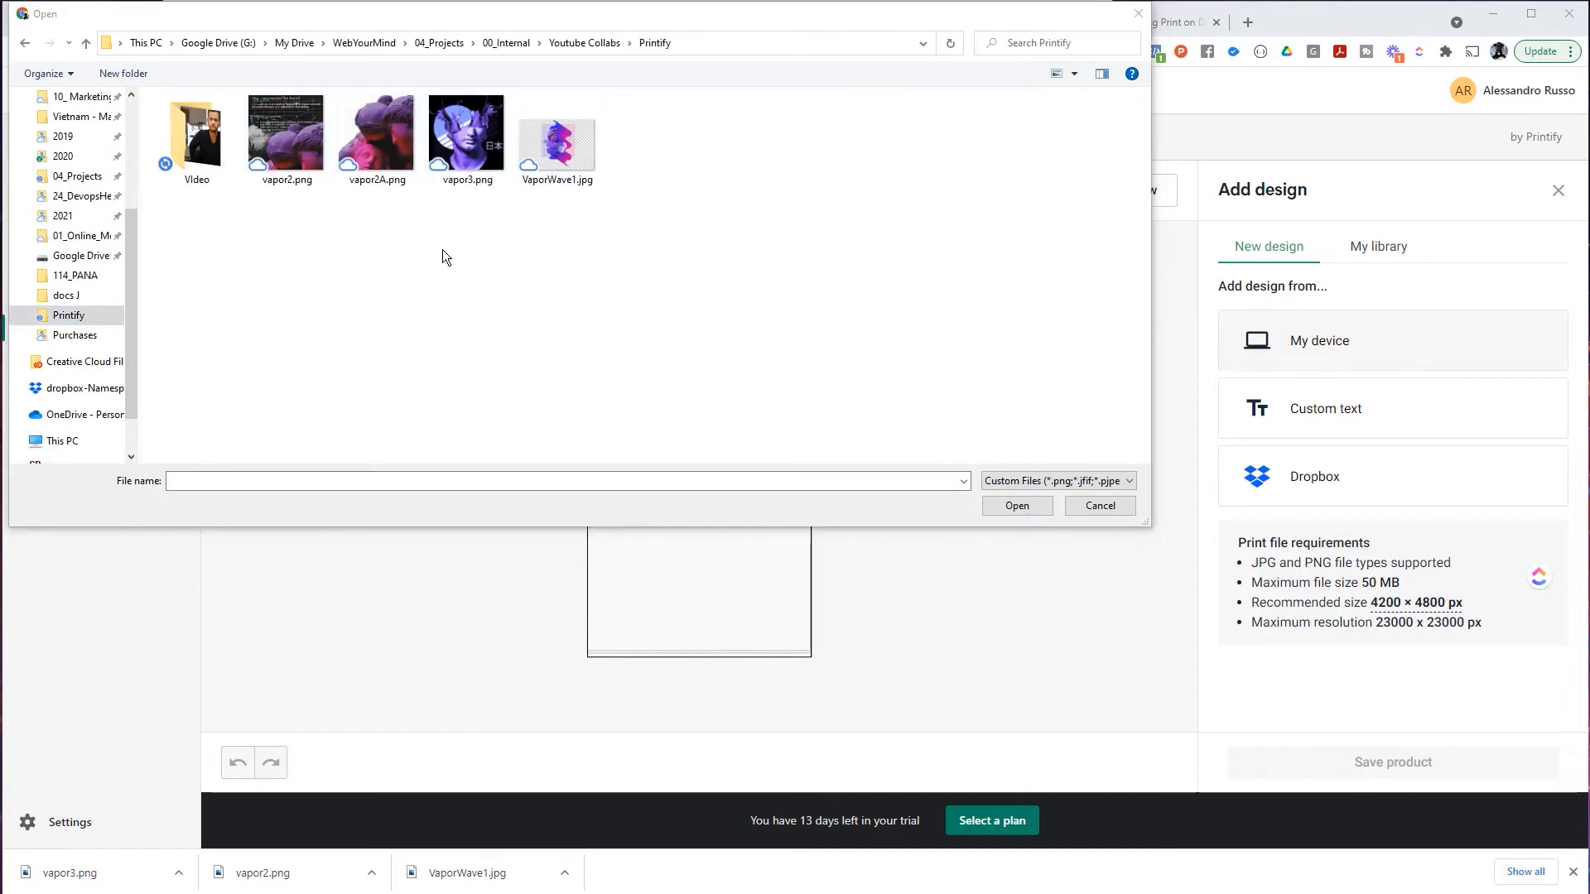
left_click(476, 174)
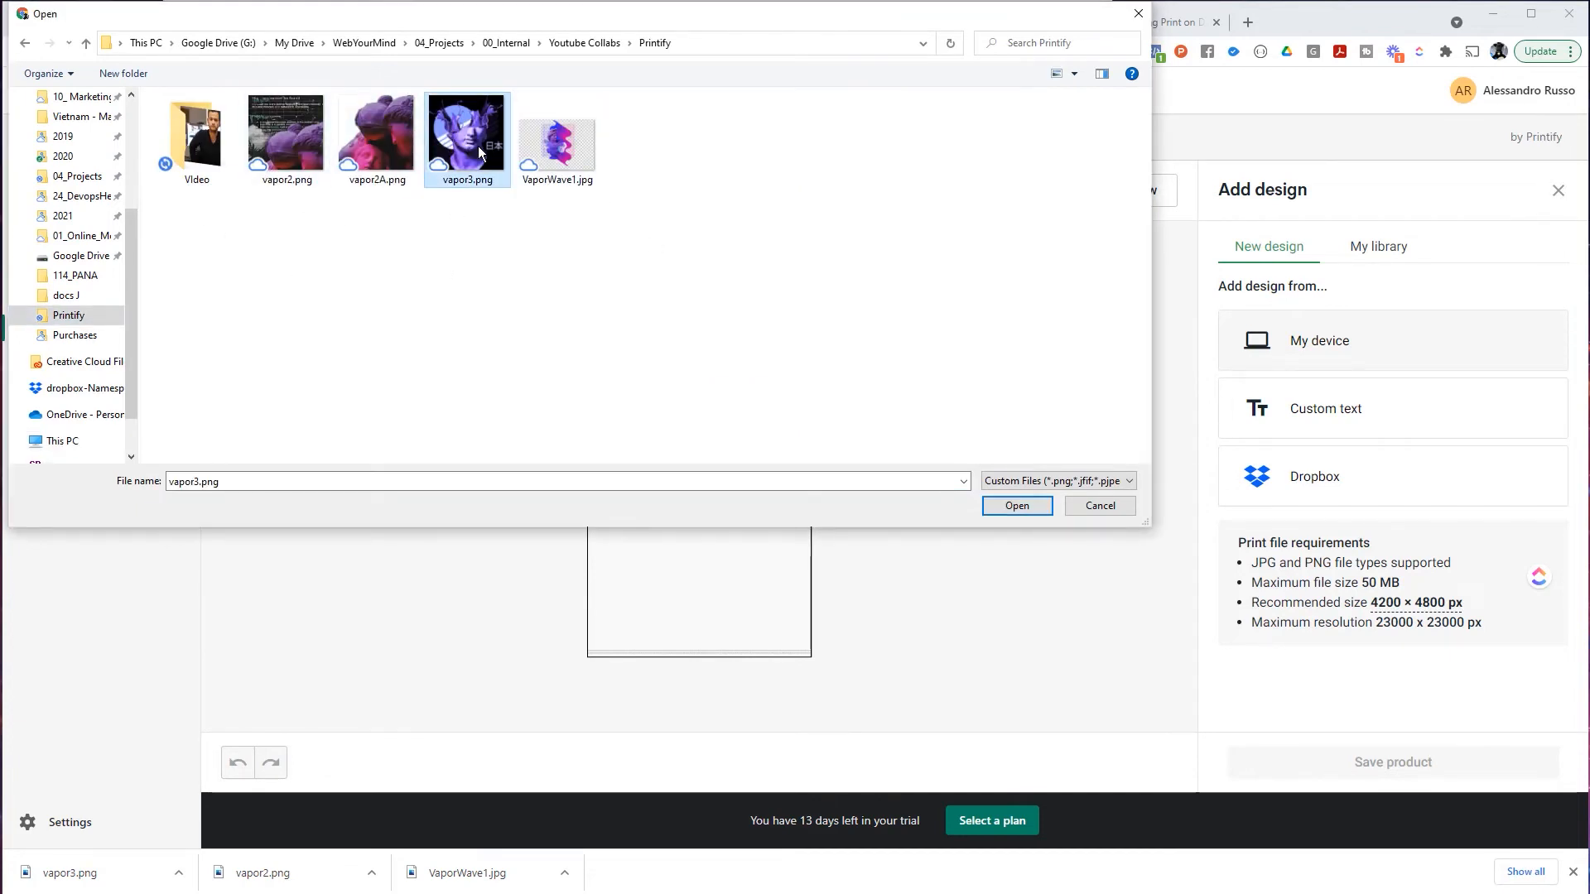
double_click(479, 146)
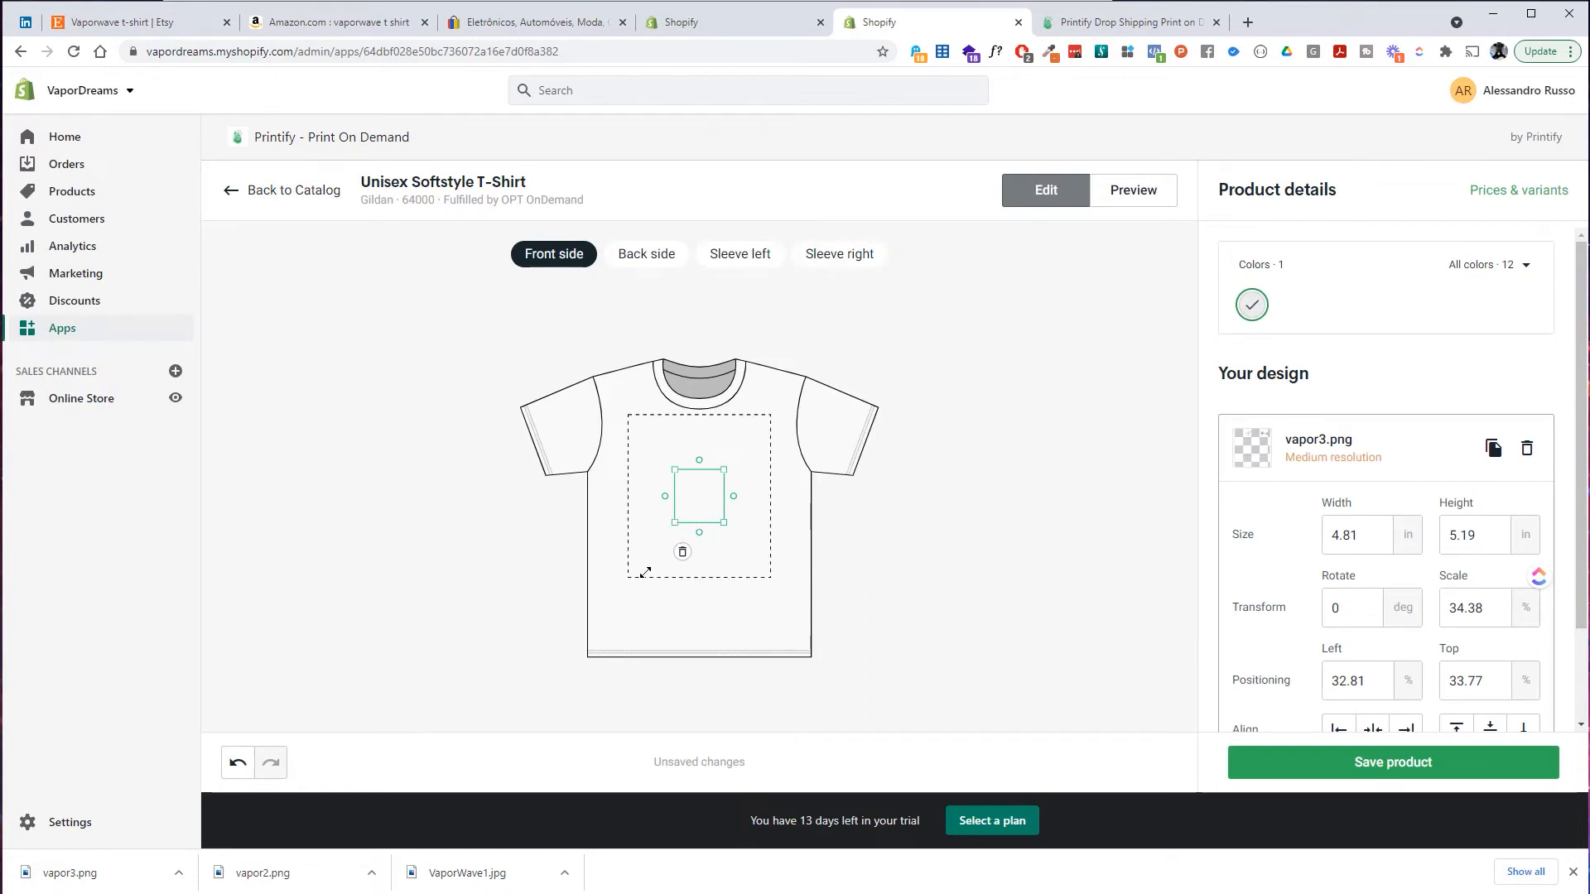
left_click_drag(645, 572, 633, 584)
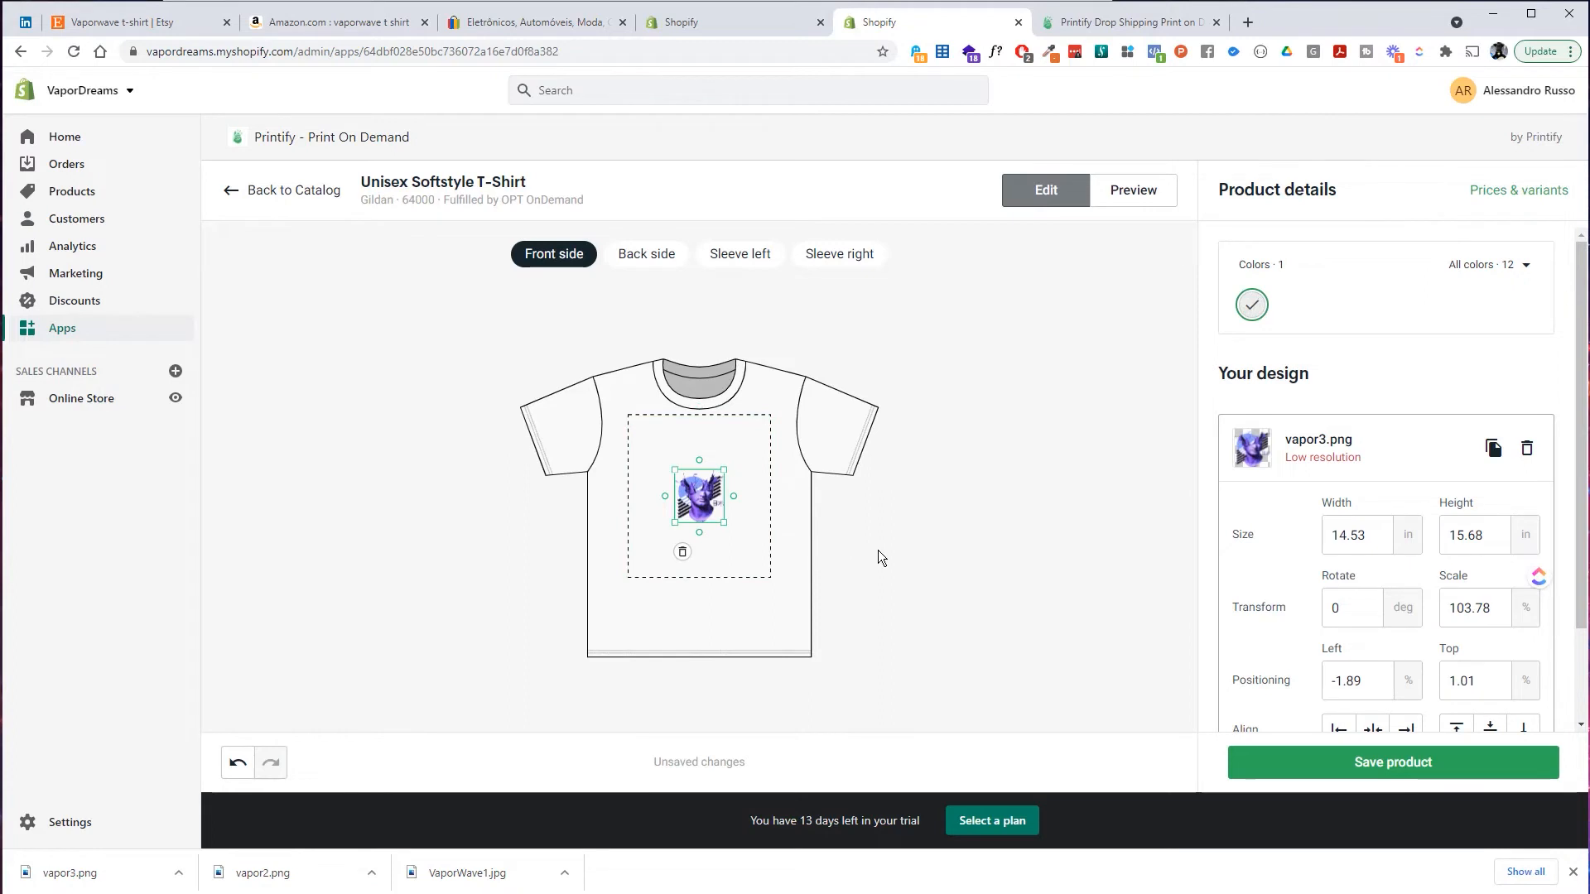
left_click_drag(674, 522, 631, 583)
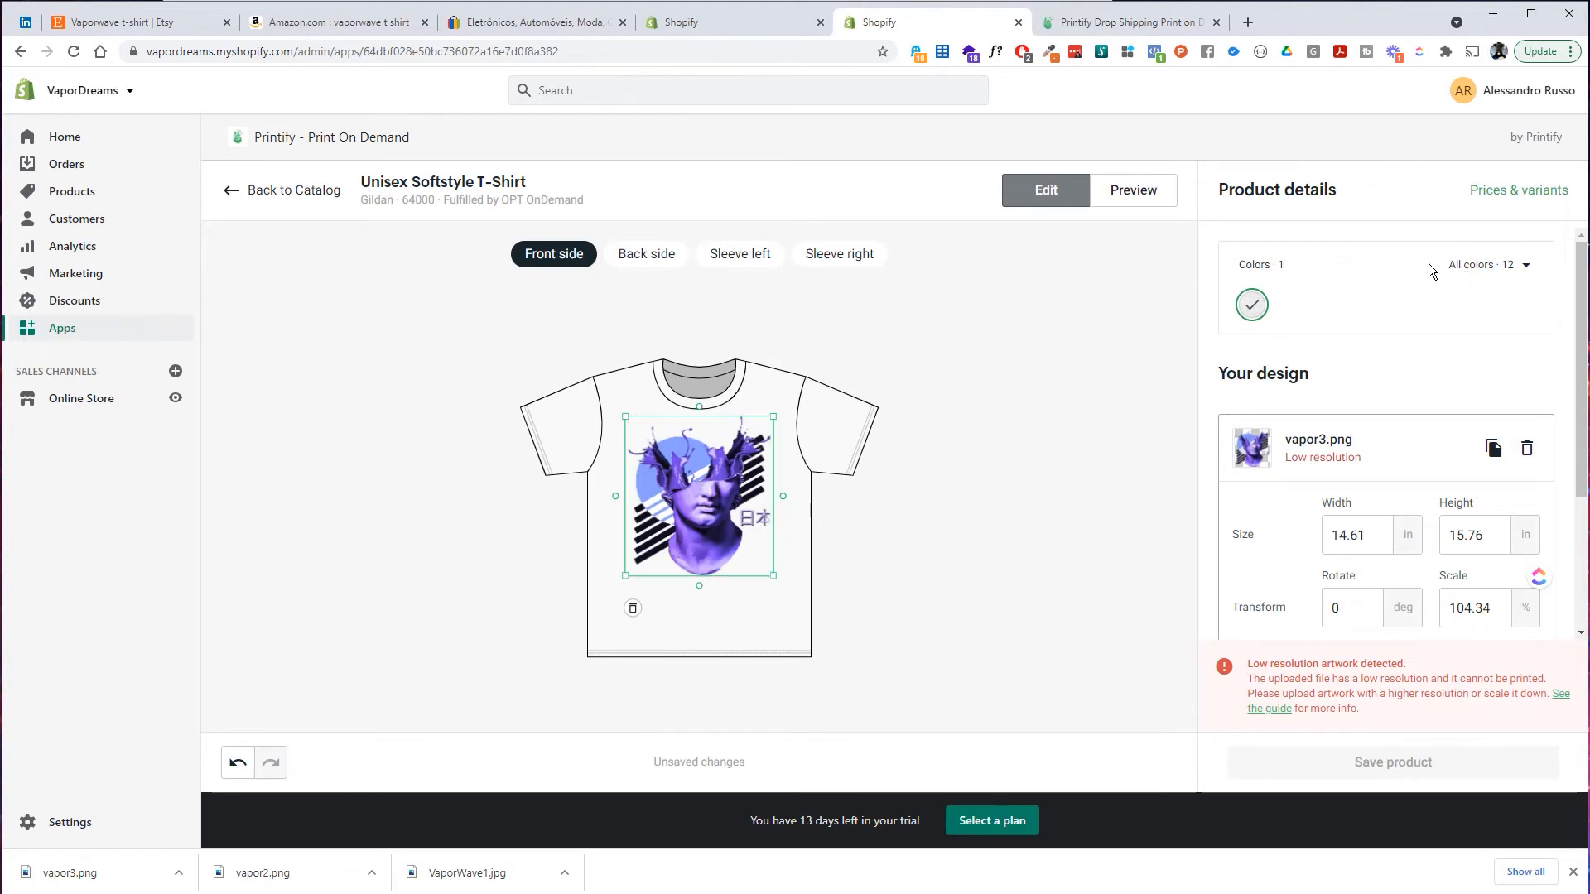
Add Black as a second shirt color alongside White.
left_click(1526, 265)
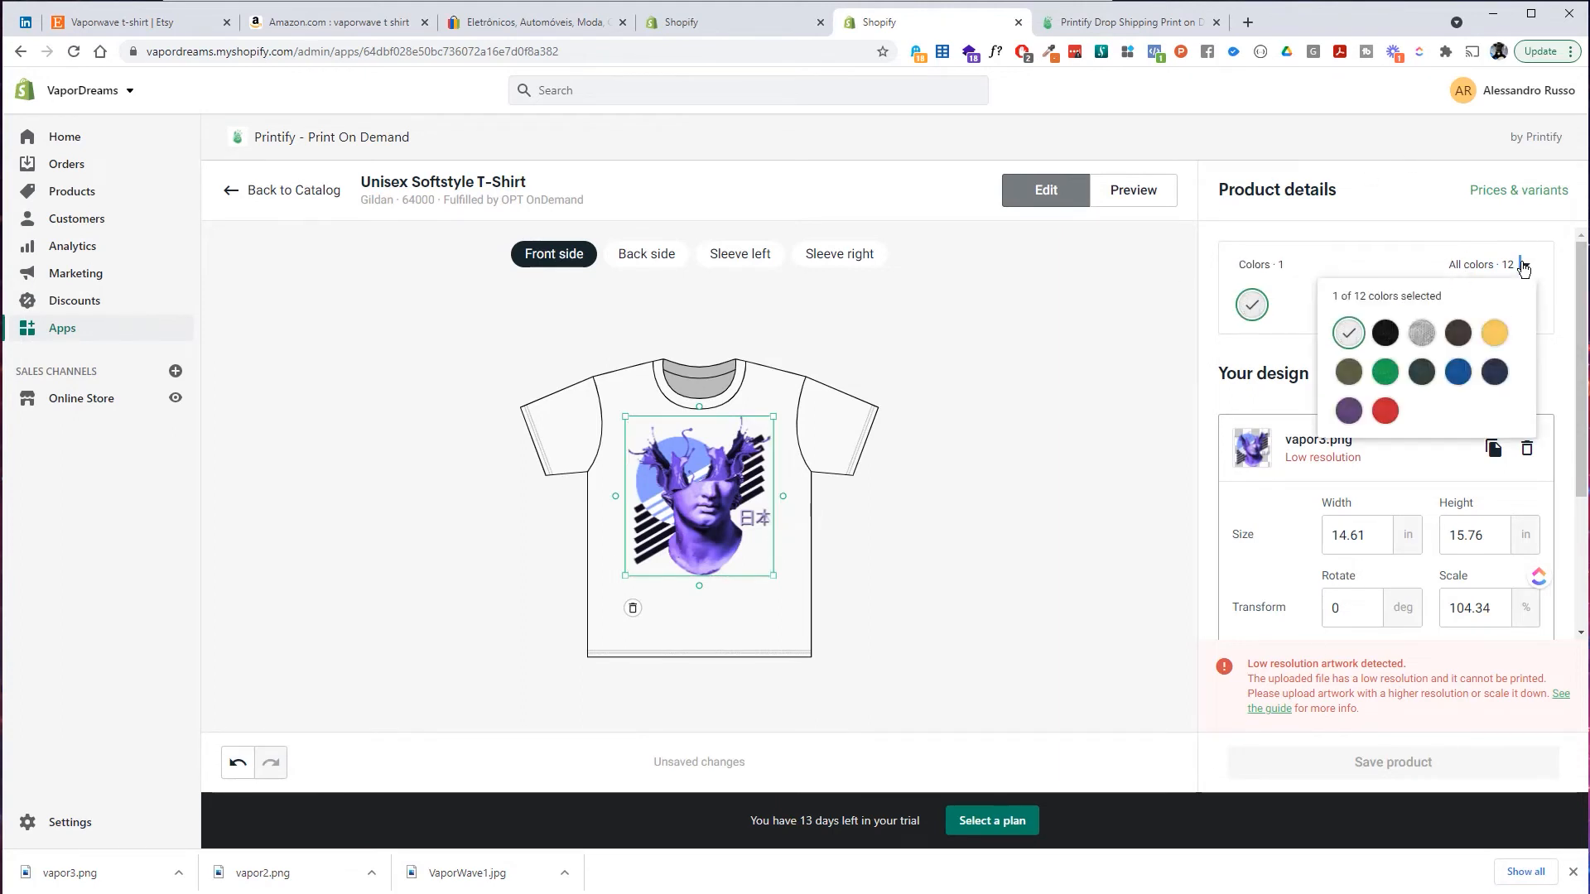
left_click(1388, 340)
left_click(654, 530)
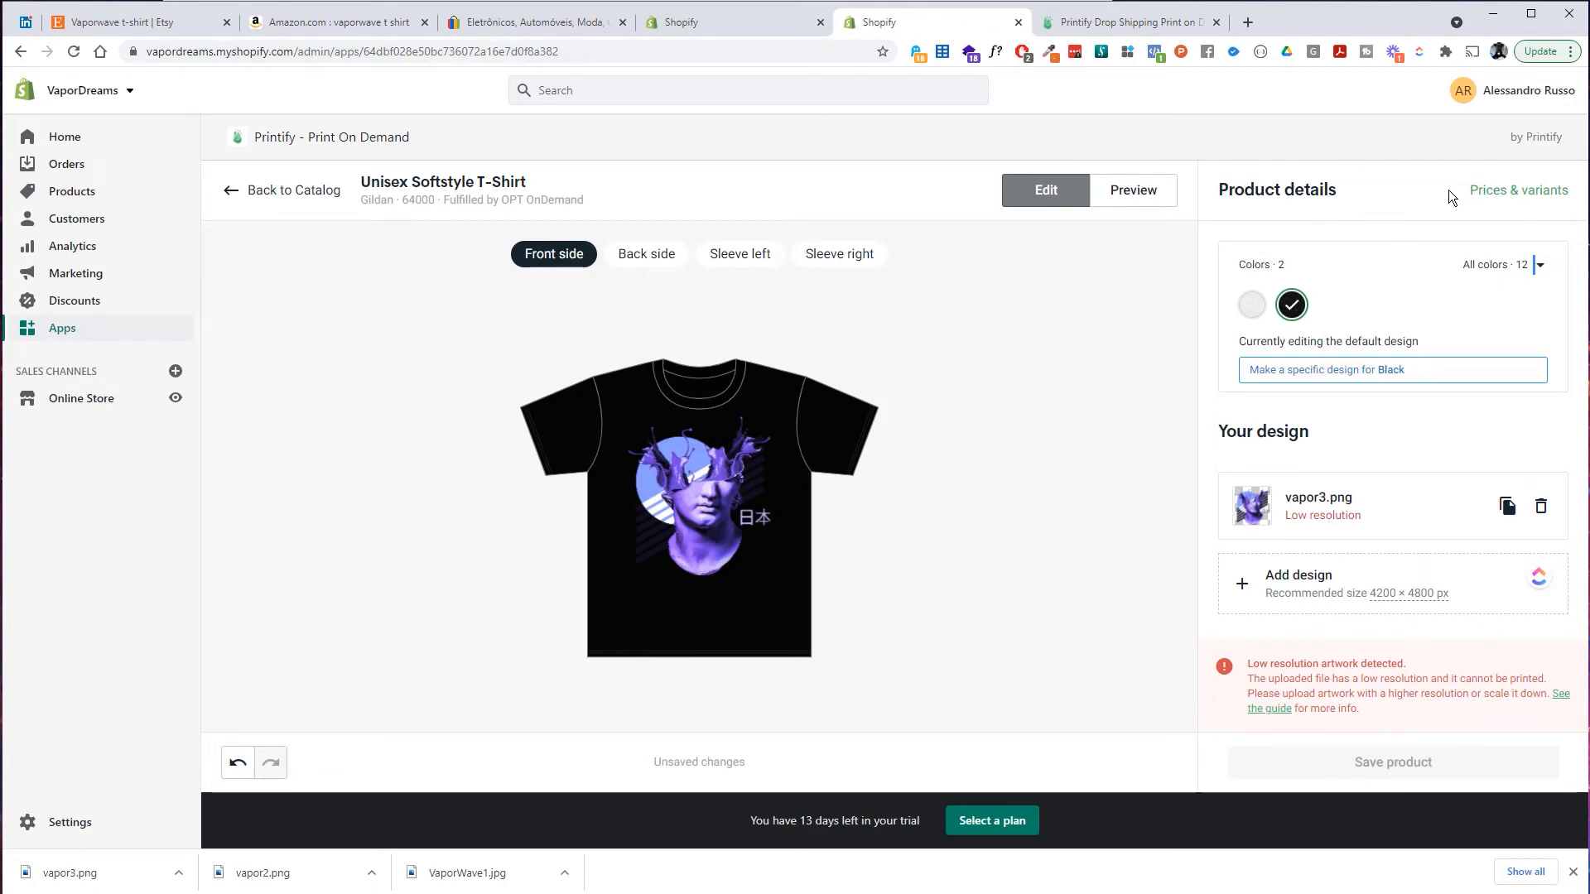
Review the product variants by color and by size, including stock and cost, and close the list without updating it.
left_click(1562, 194)
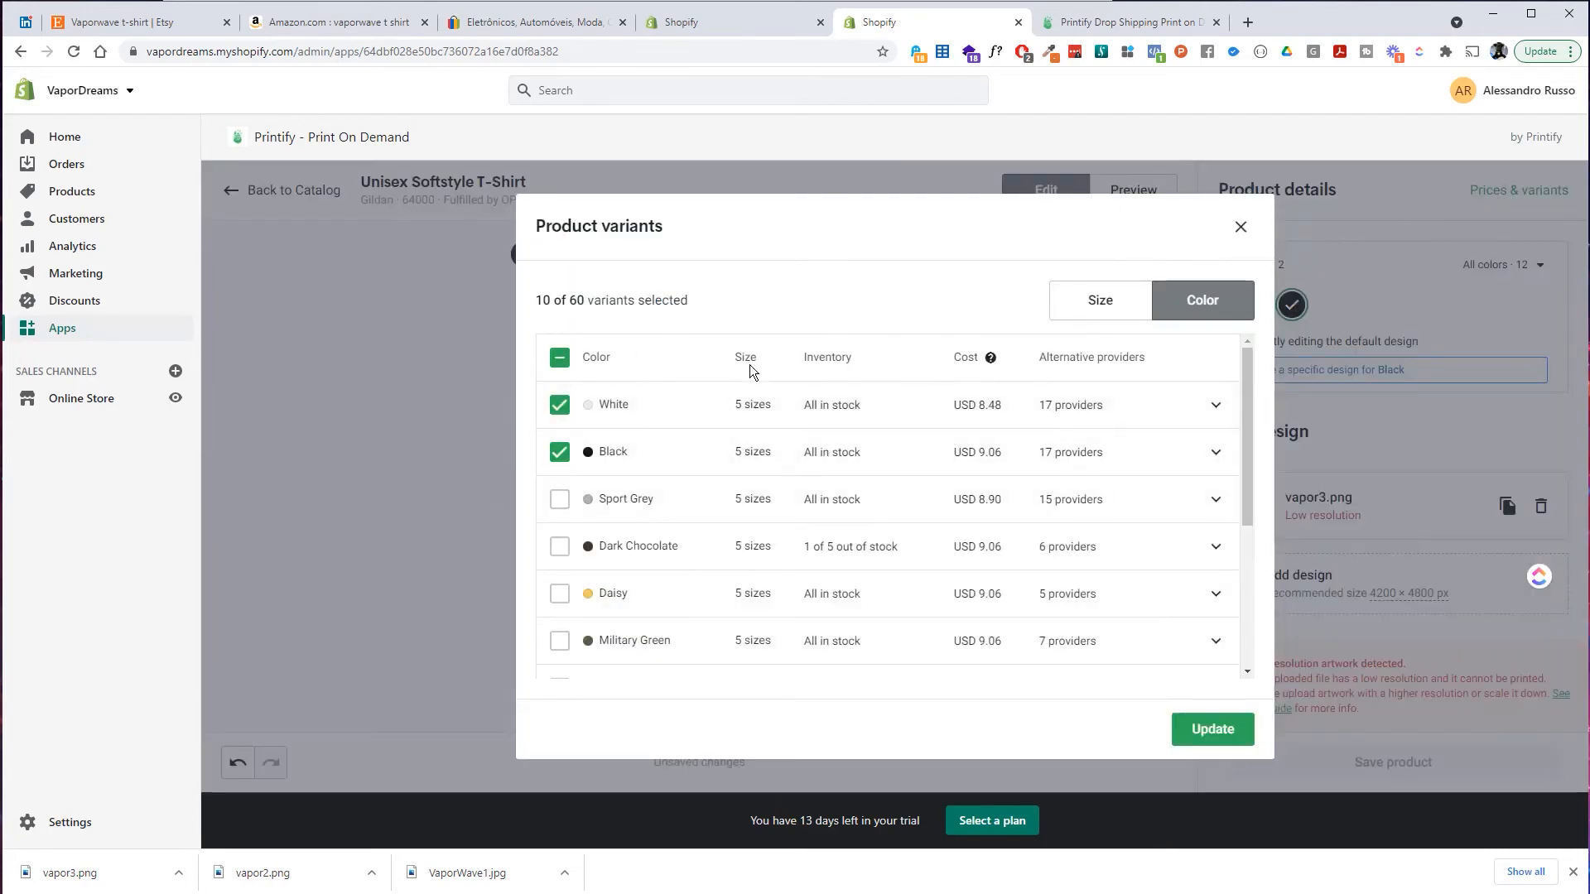
scroll(593, 555, "down", 2)
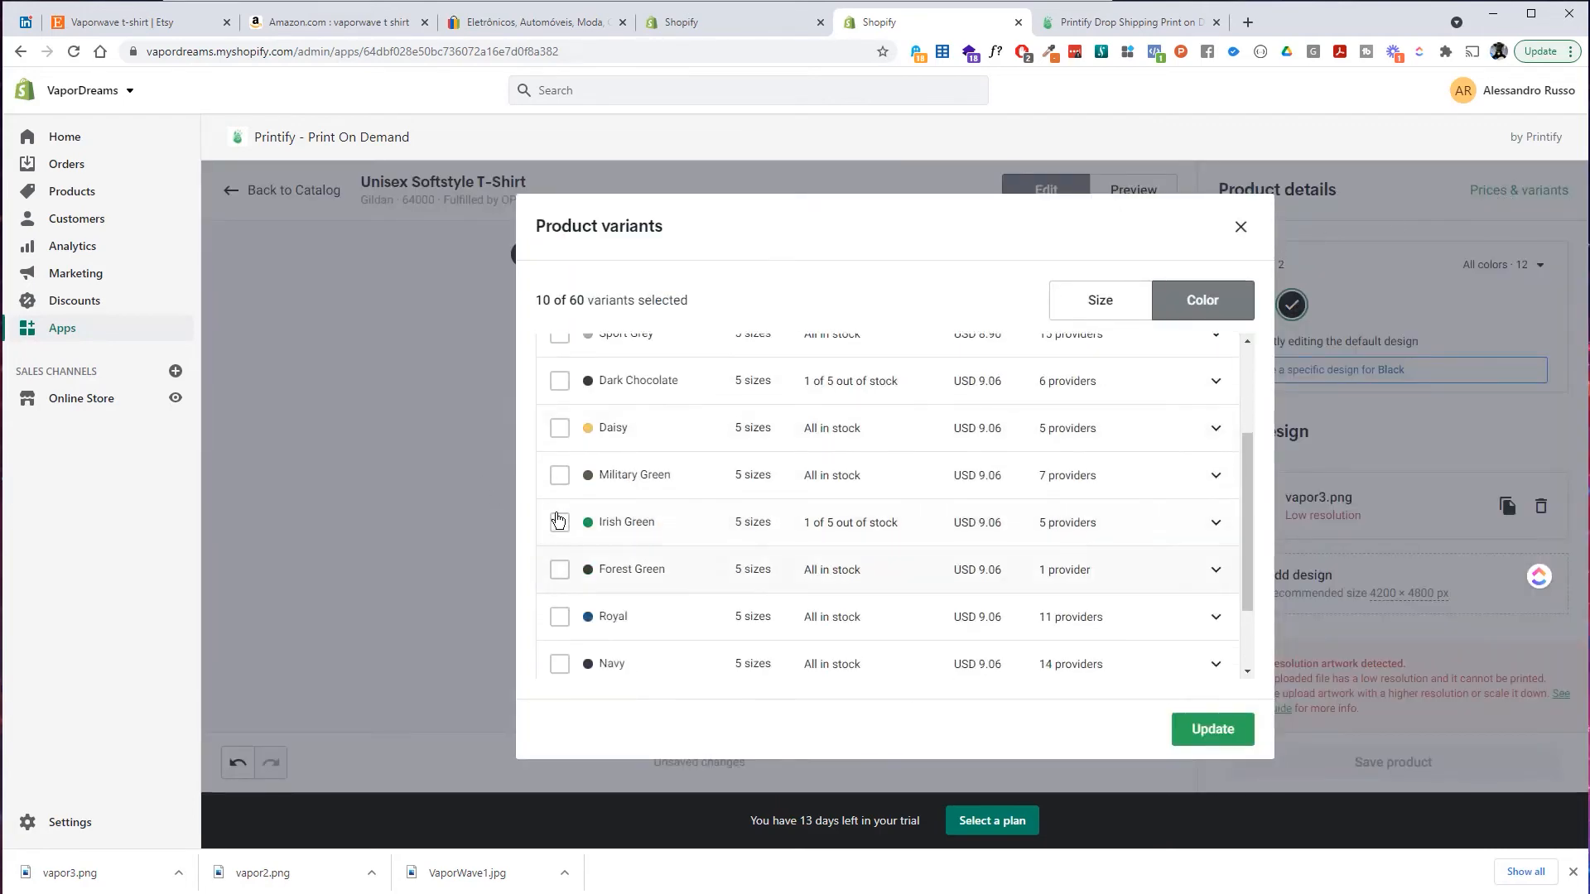
left_click(1120, 311)
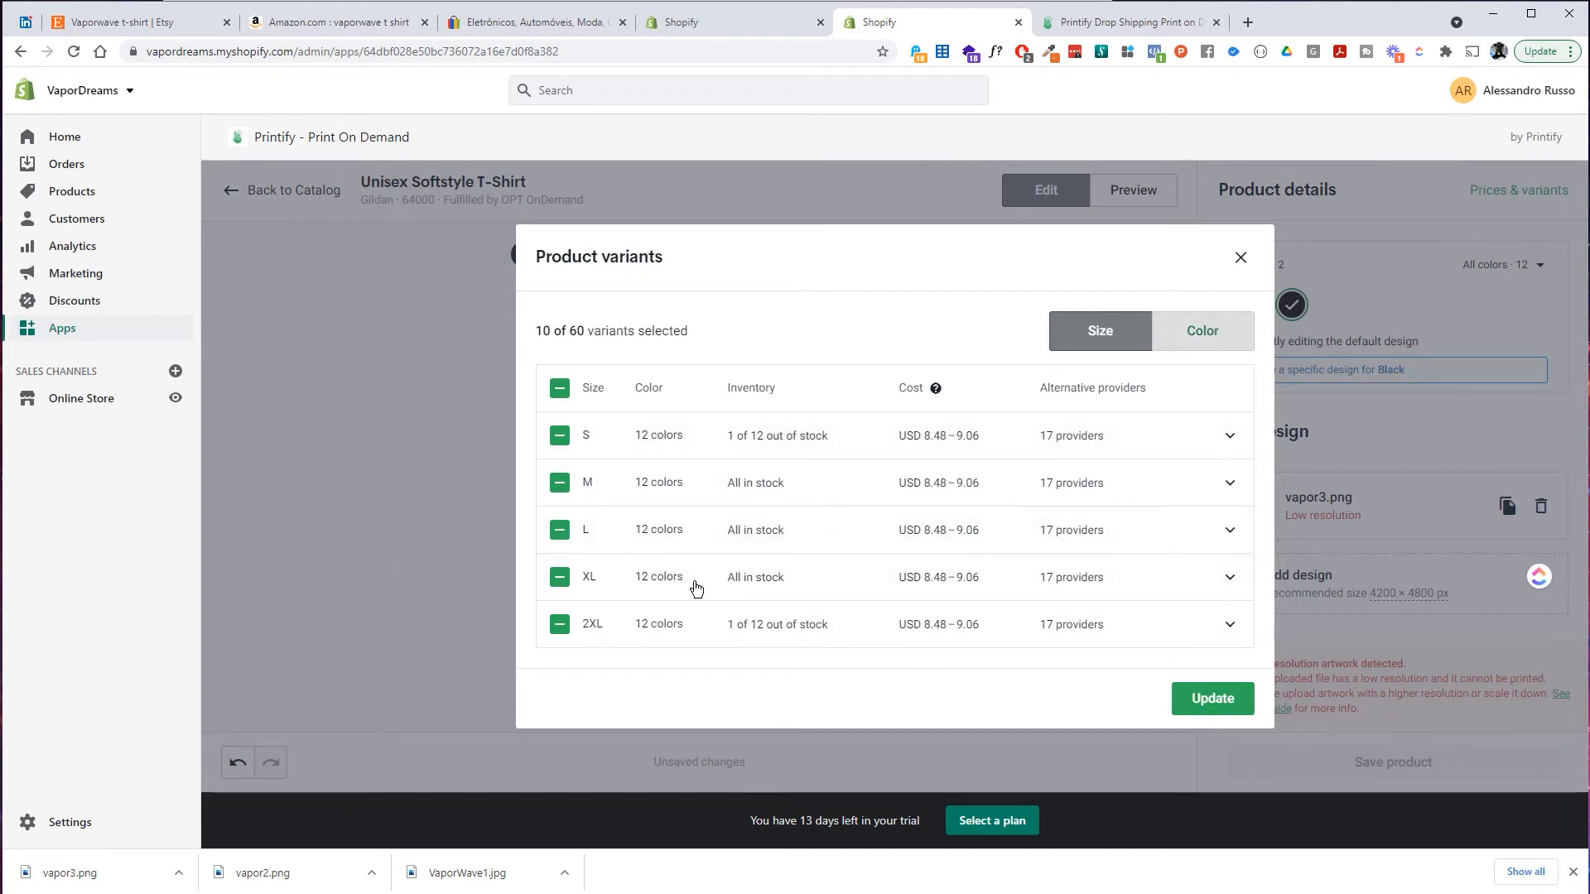
left_click(1202, 331)
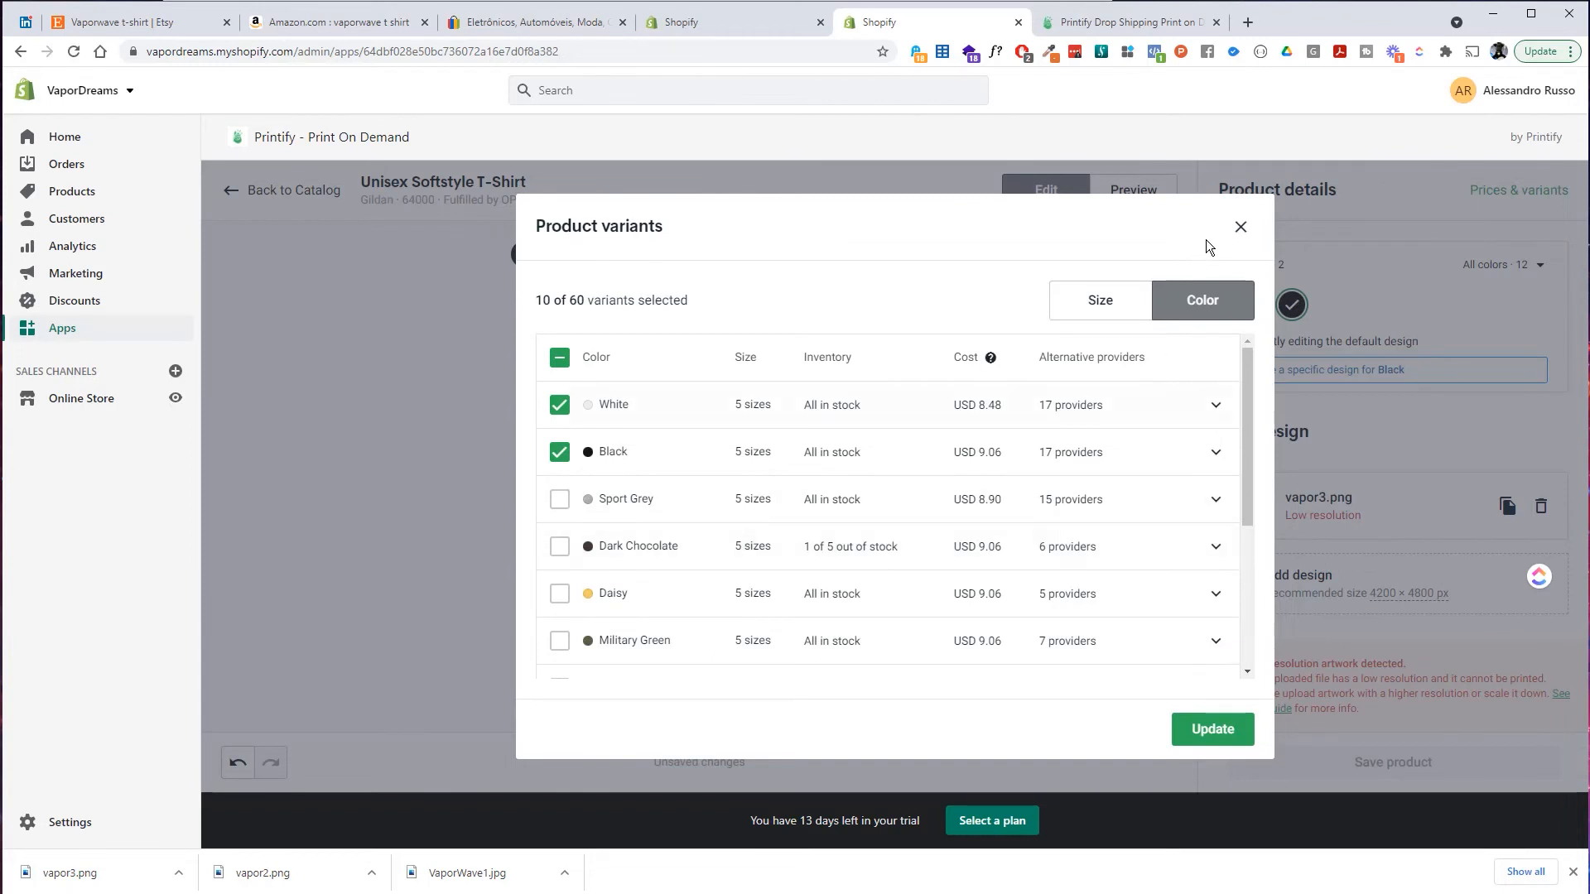
left_click(1235, 232)
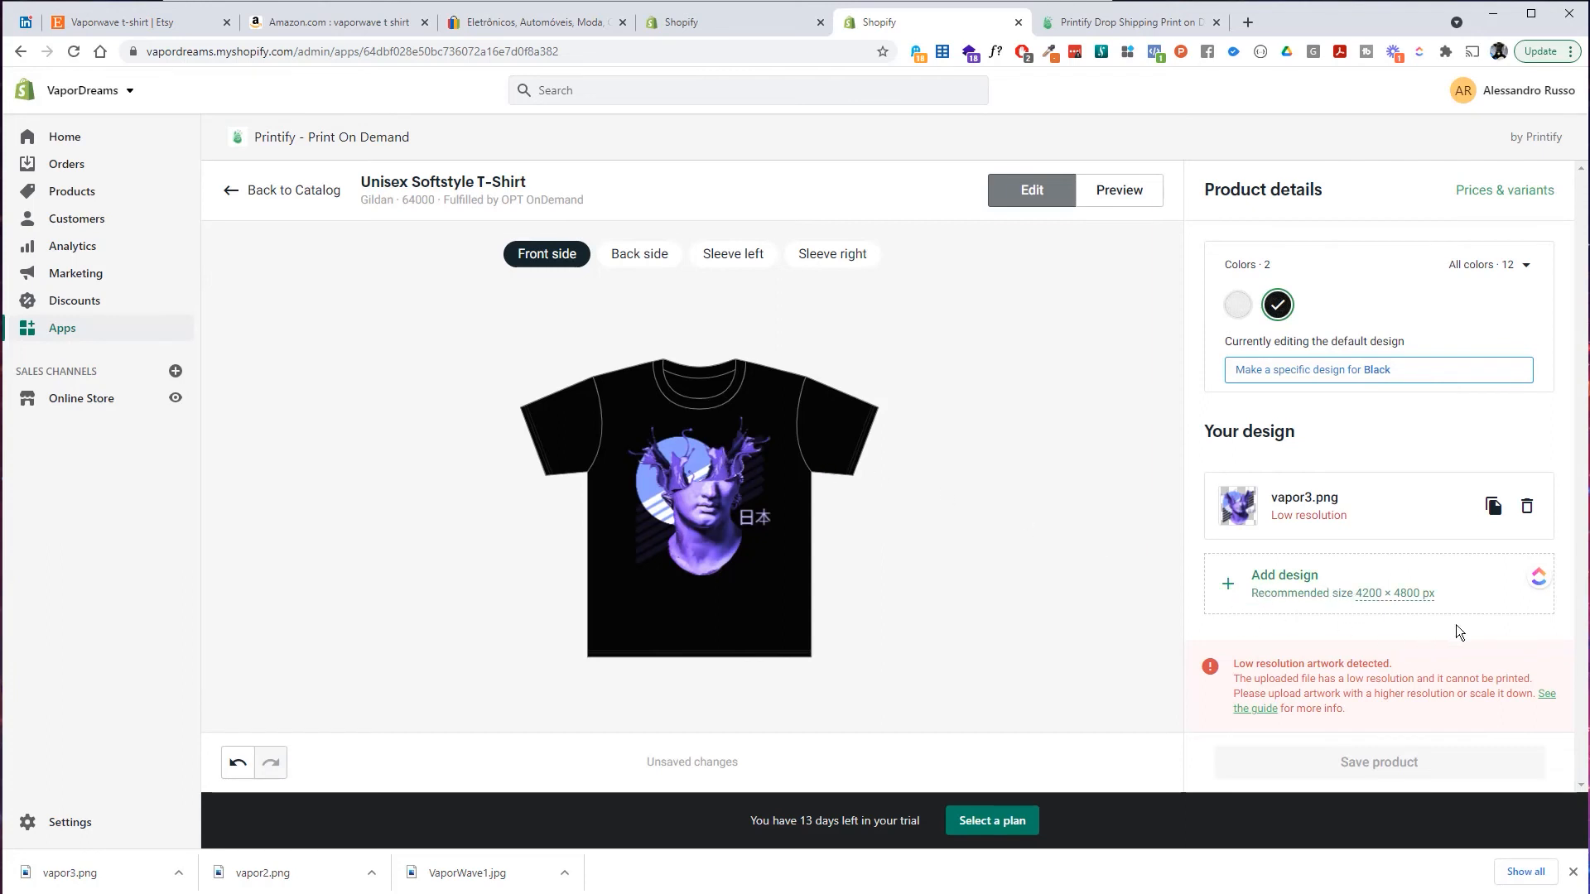
Preview the front of the black T-shirt with the vapor3.png artwork and leave the preview.
mouse_move(1357, 601)
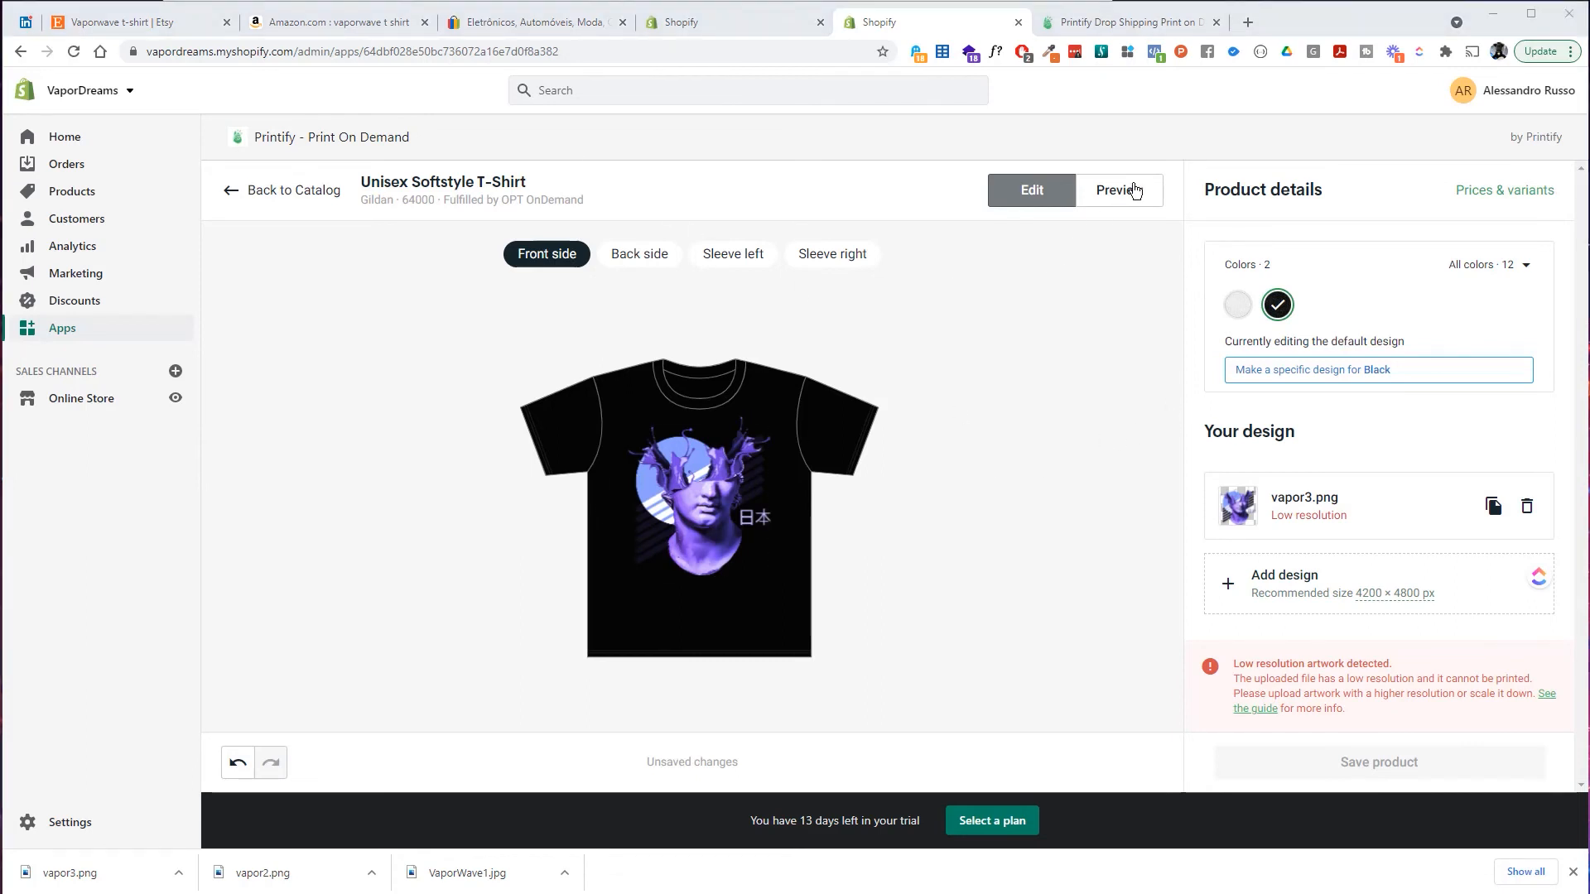
left_click(1134, 225)
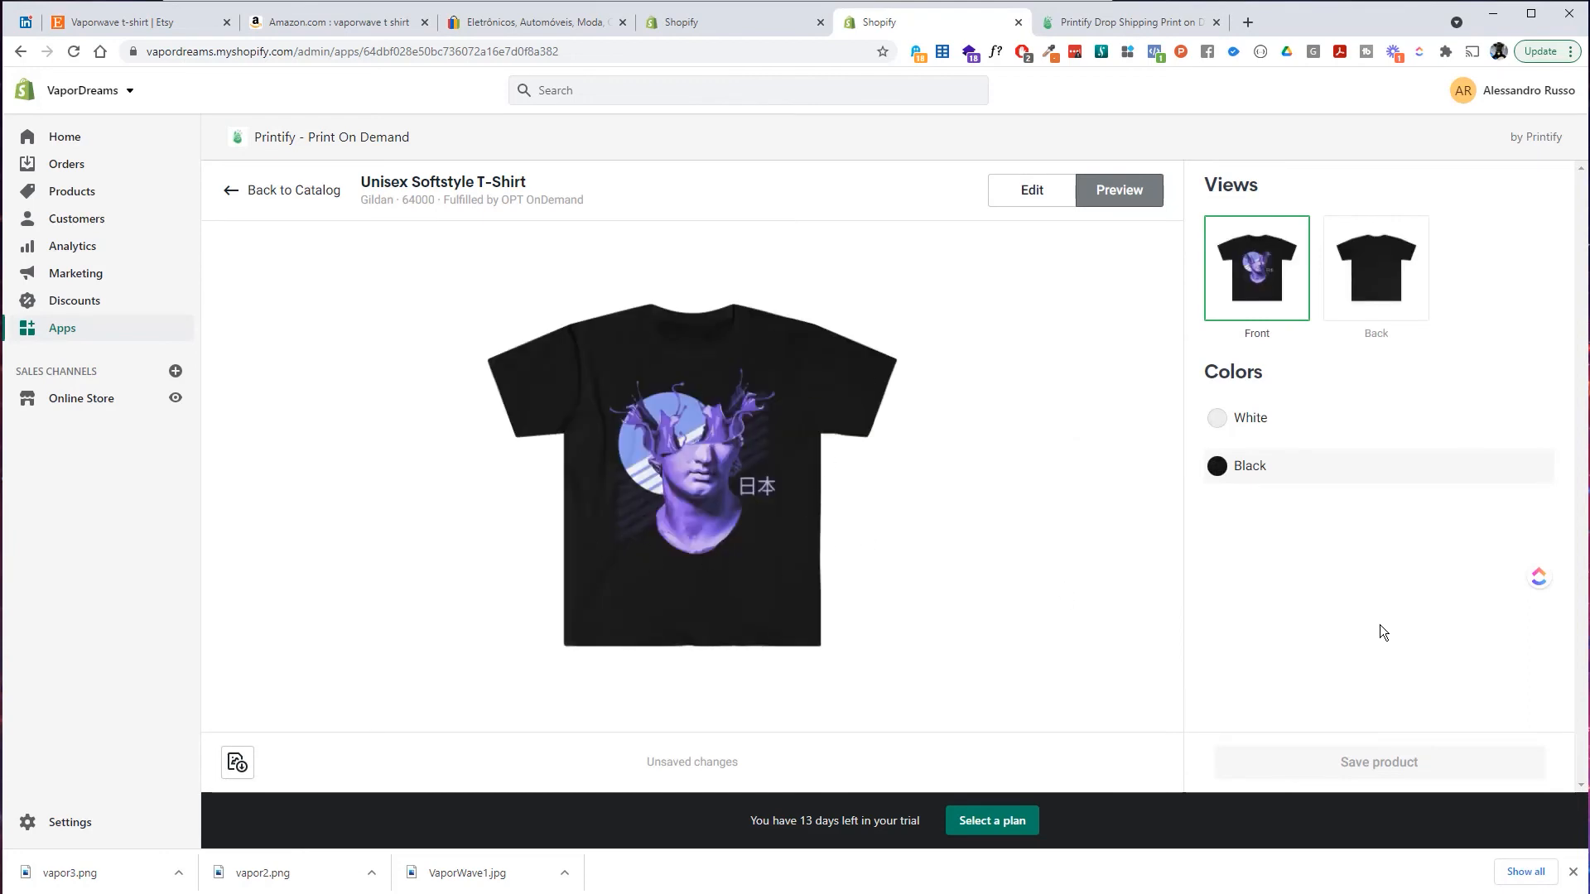
mouse_move(1408, 766)
left_click(225, 197)
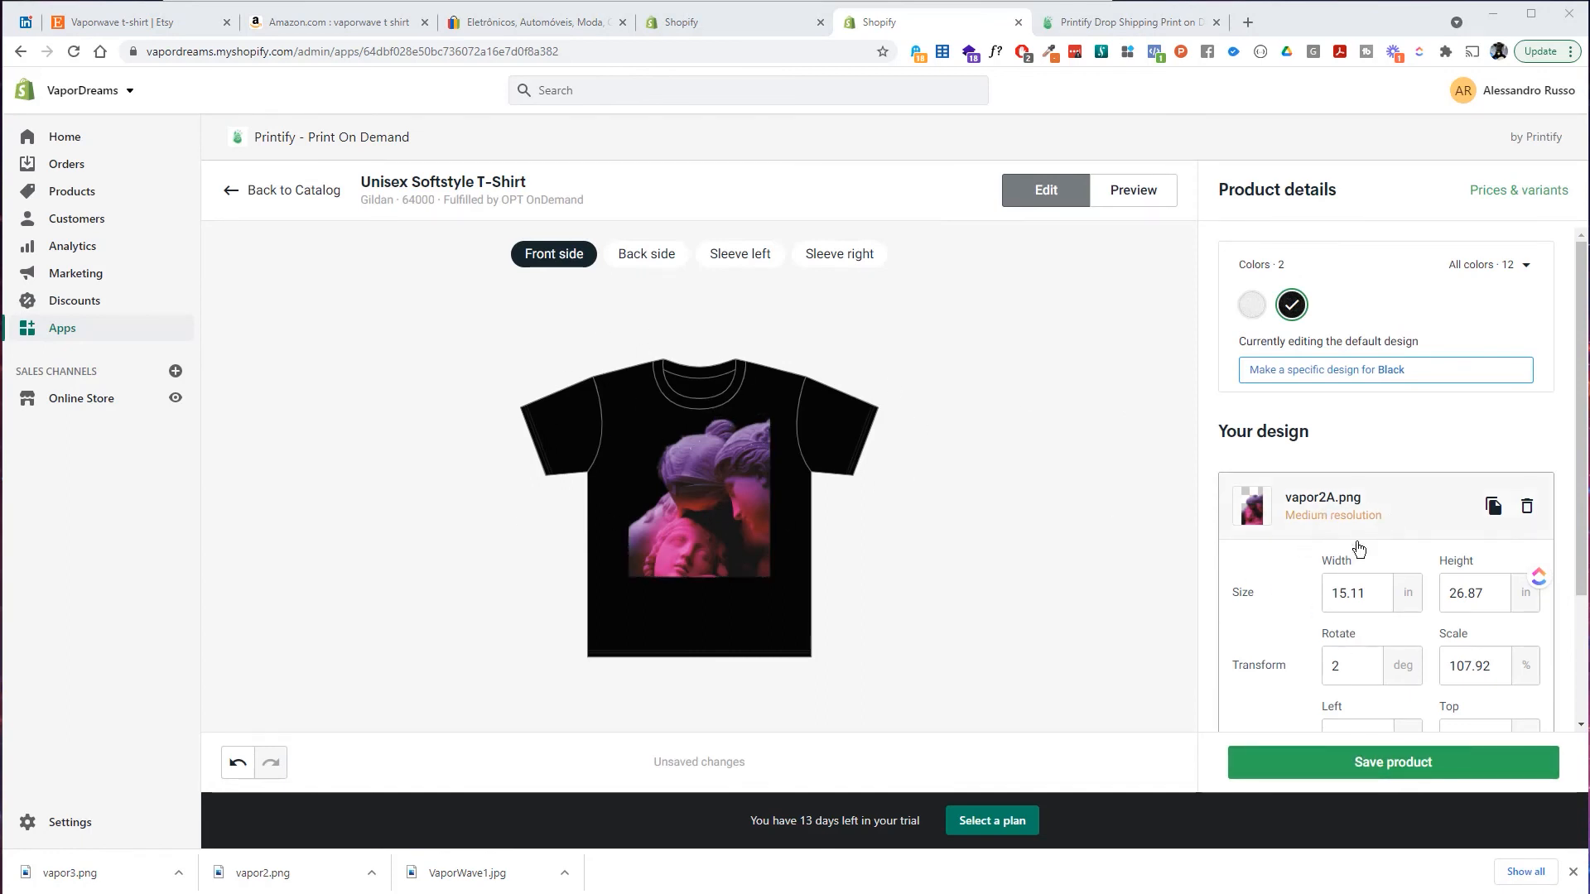
Save the T-shirt product with the vapor2A.png artwork and start on the password for the Printify sign-up.
scroll(1359, 548, "down", 2)
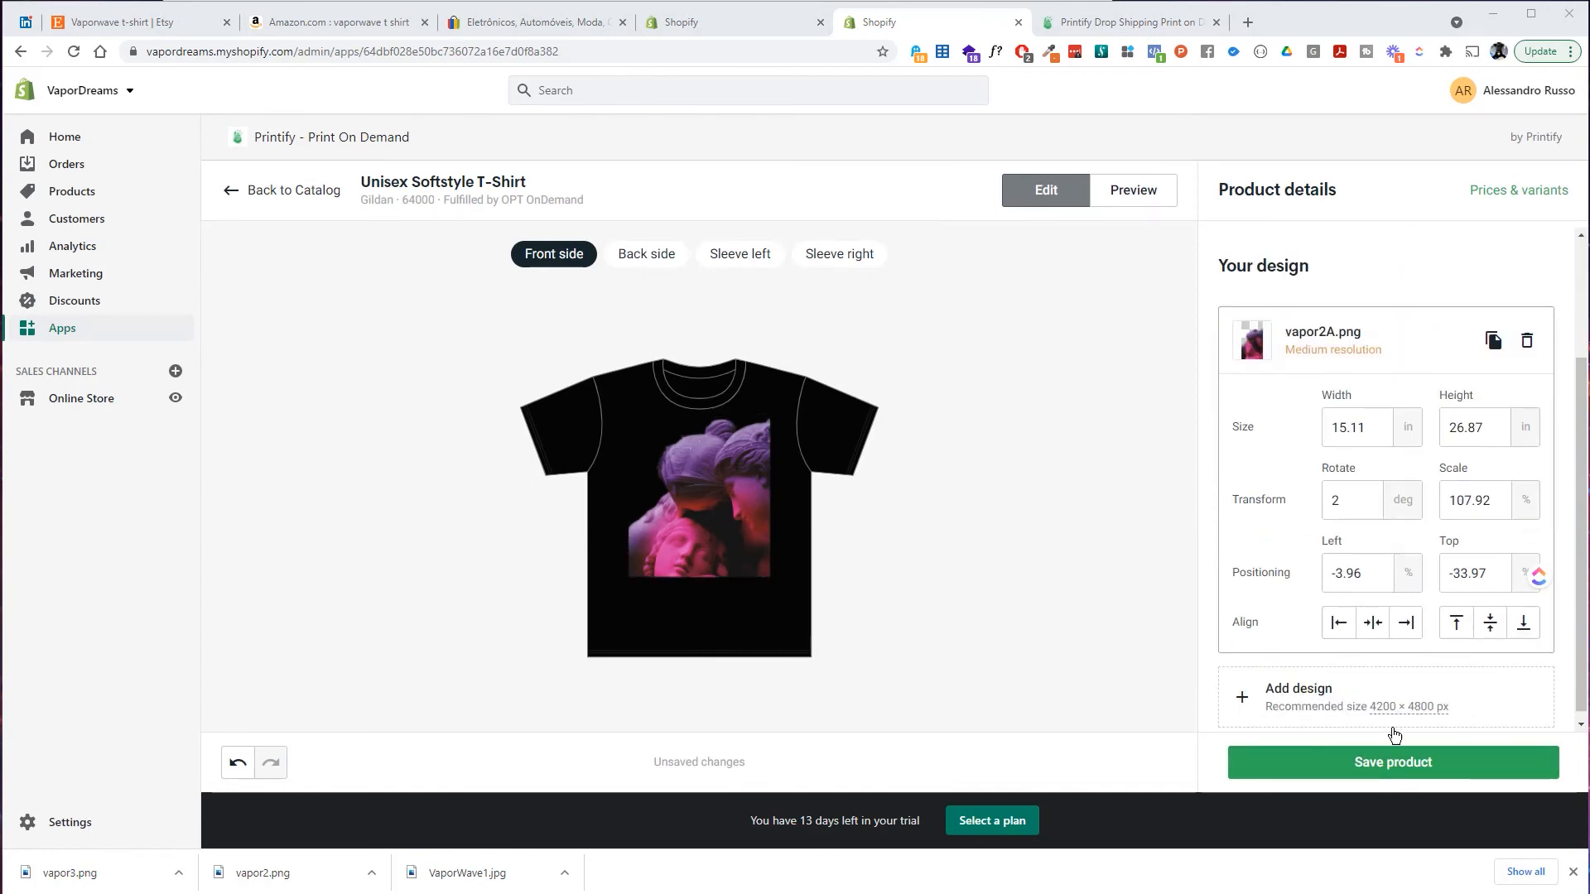
left_click(1421, 772)
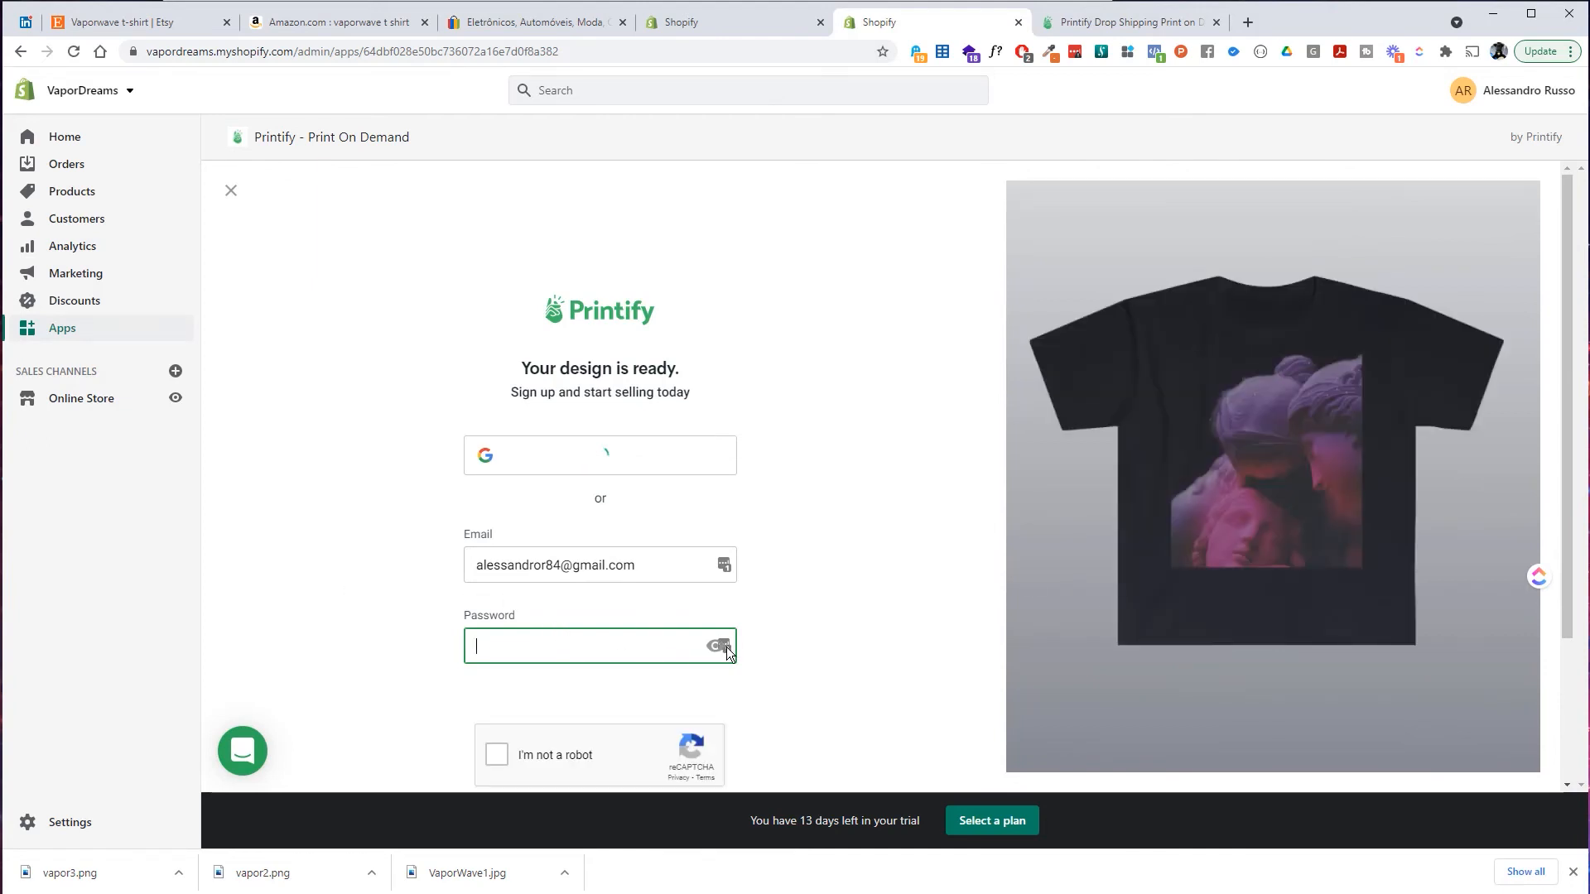
left_click(722, 648)
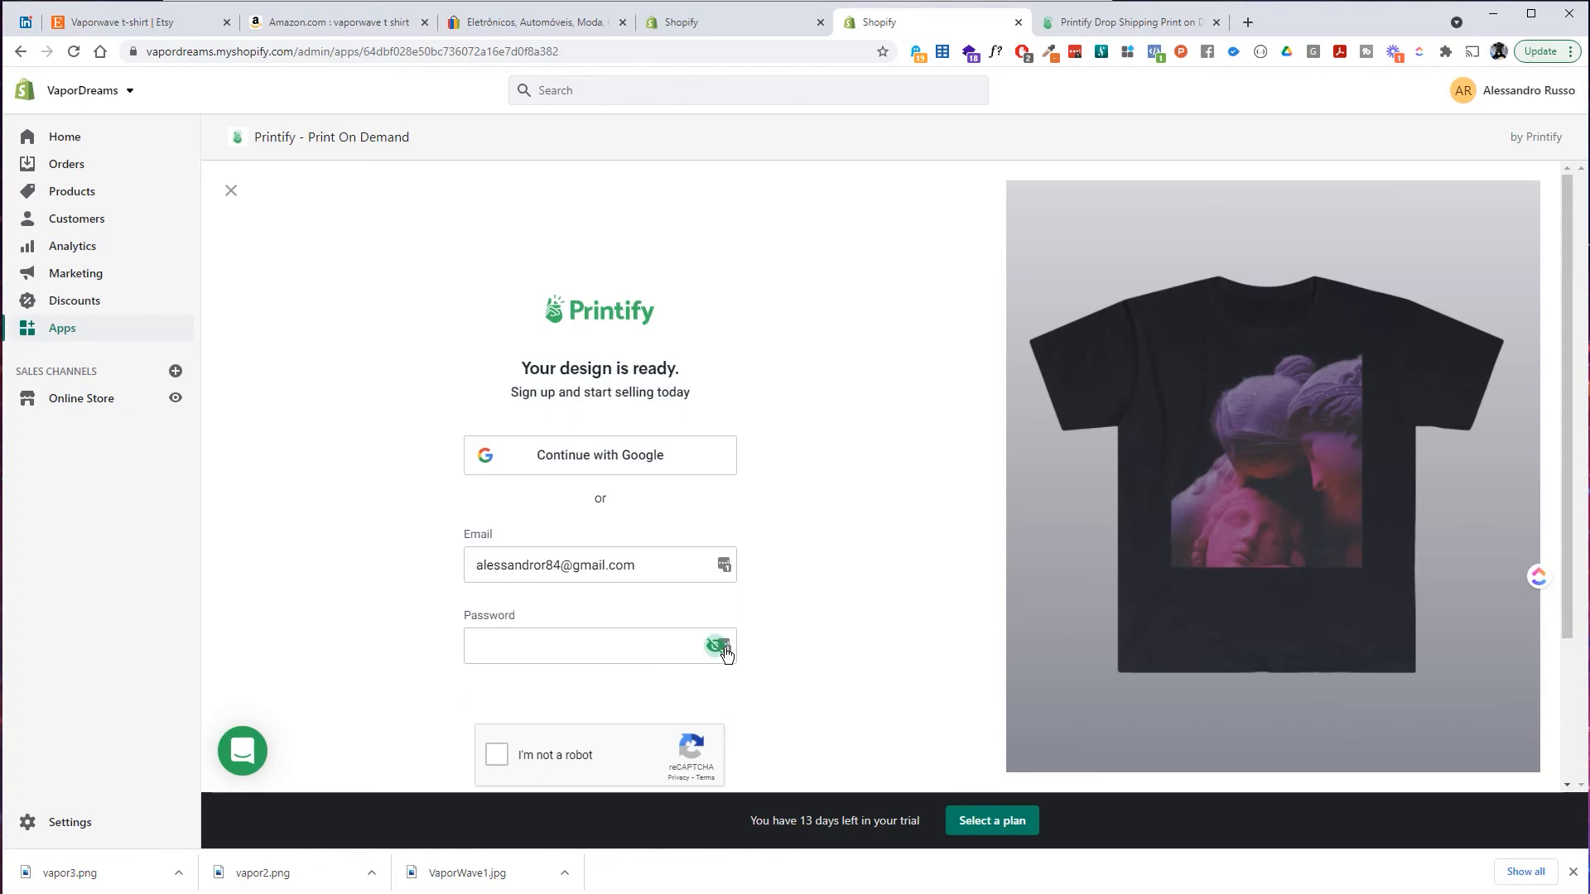